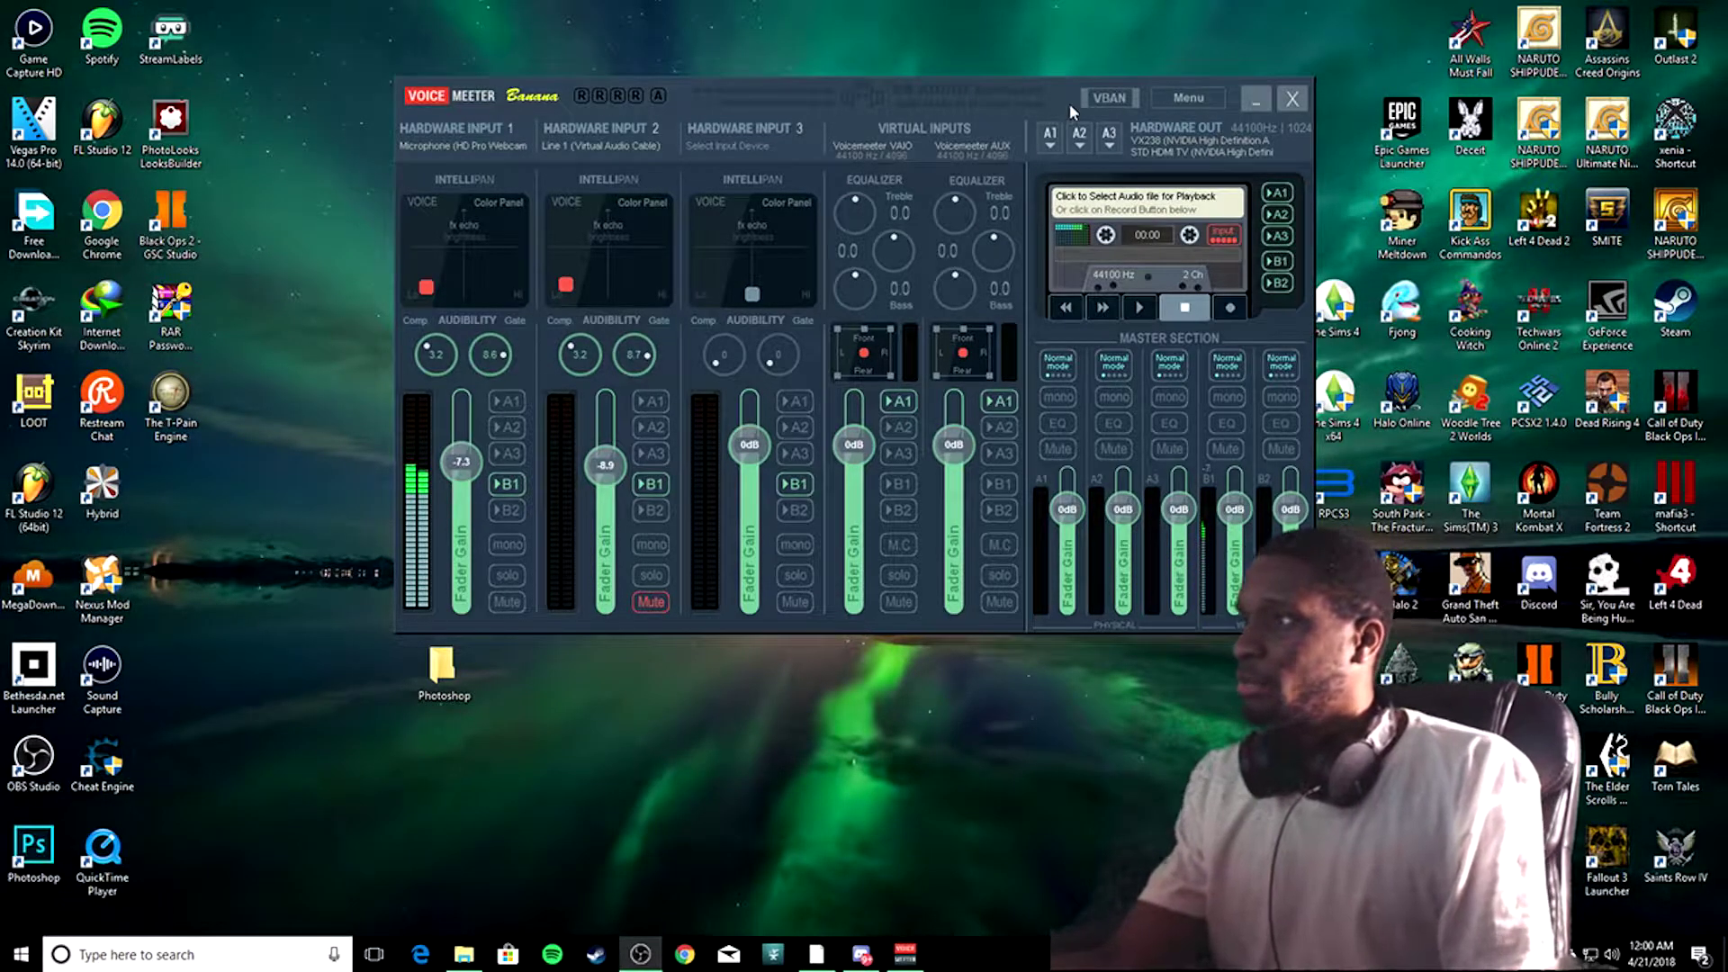
Step: Open Voicemod108.zip from Downloads in WinRAR, dismiss the license reminder, and bring it into view
{"action": "mouse_move", "coordinate": [1079, 89]}
{"action": "left_mouse_down"}
{"action": "mouse_move", "coordinate": [723, 111]}
{"action": "mouse_move", "coordinate": [740, 54]}
{"action": "left_mouse_up"}
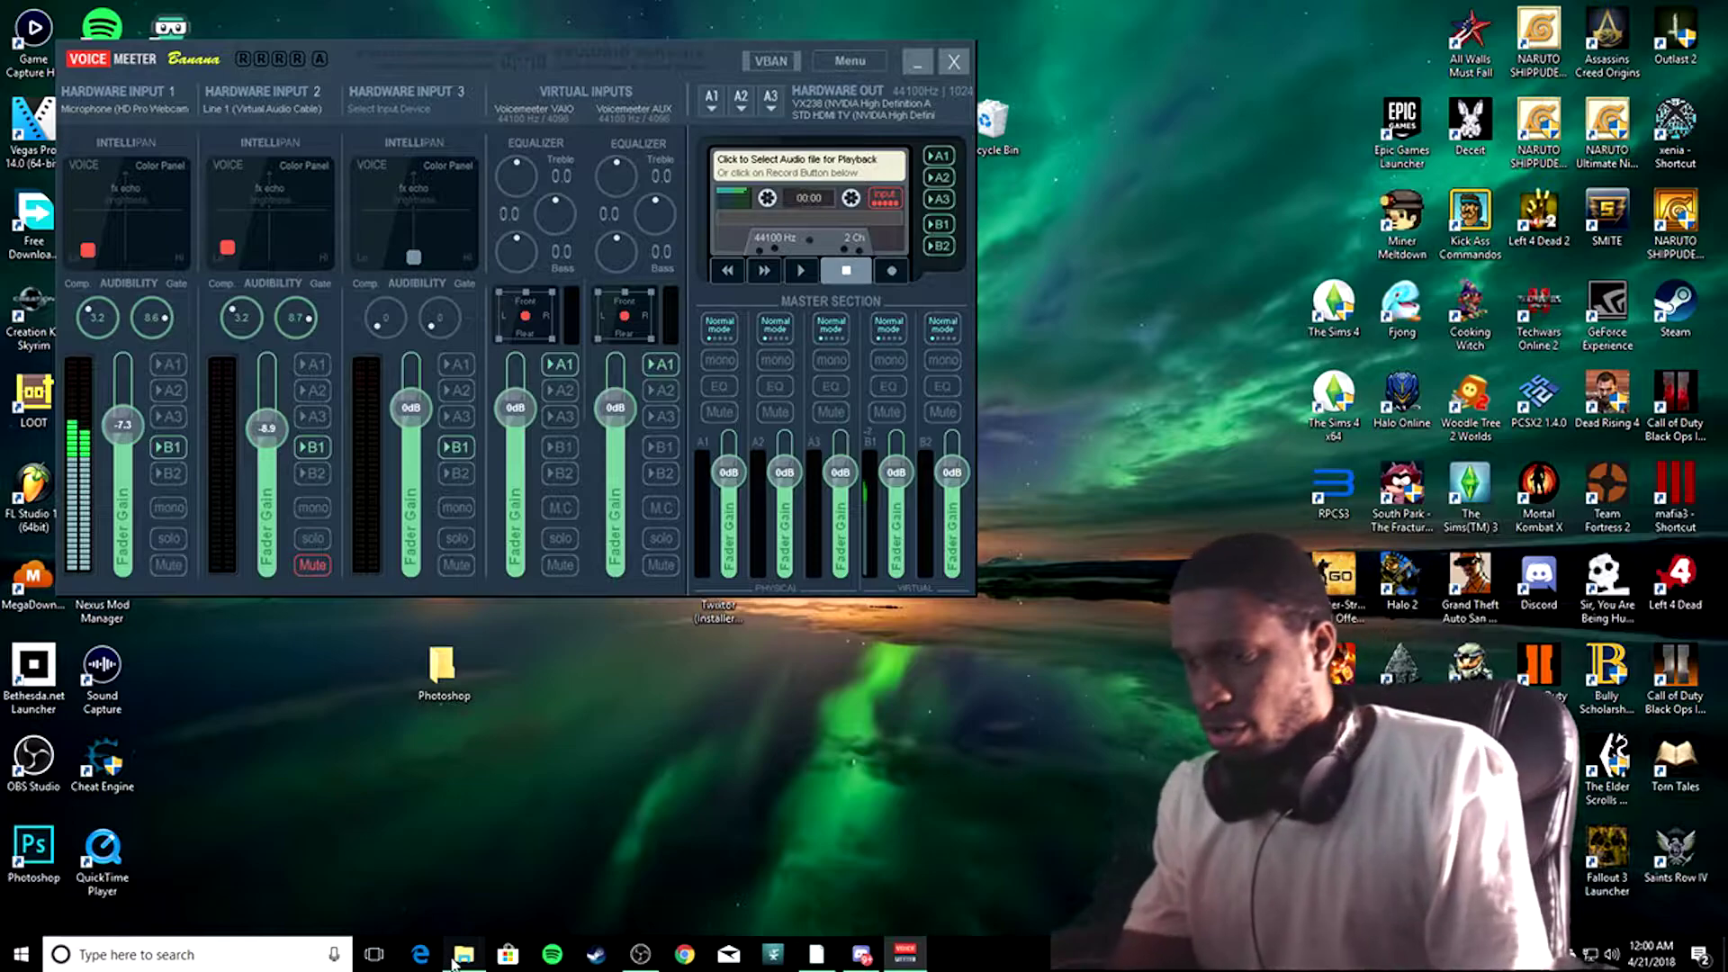
{"action": "left_click", "coordinate": [468, 955]}
{"action": "left_click_drag", "start_coordinate": [1161, 403], "coordinate": [1147, 239]}
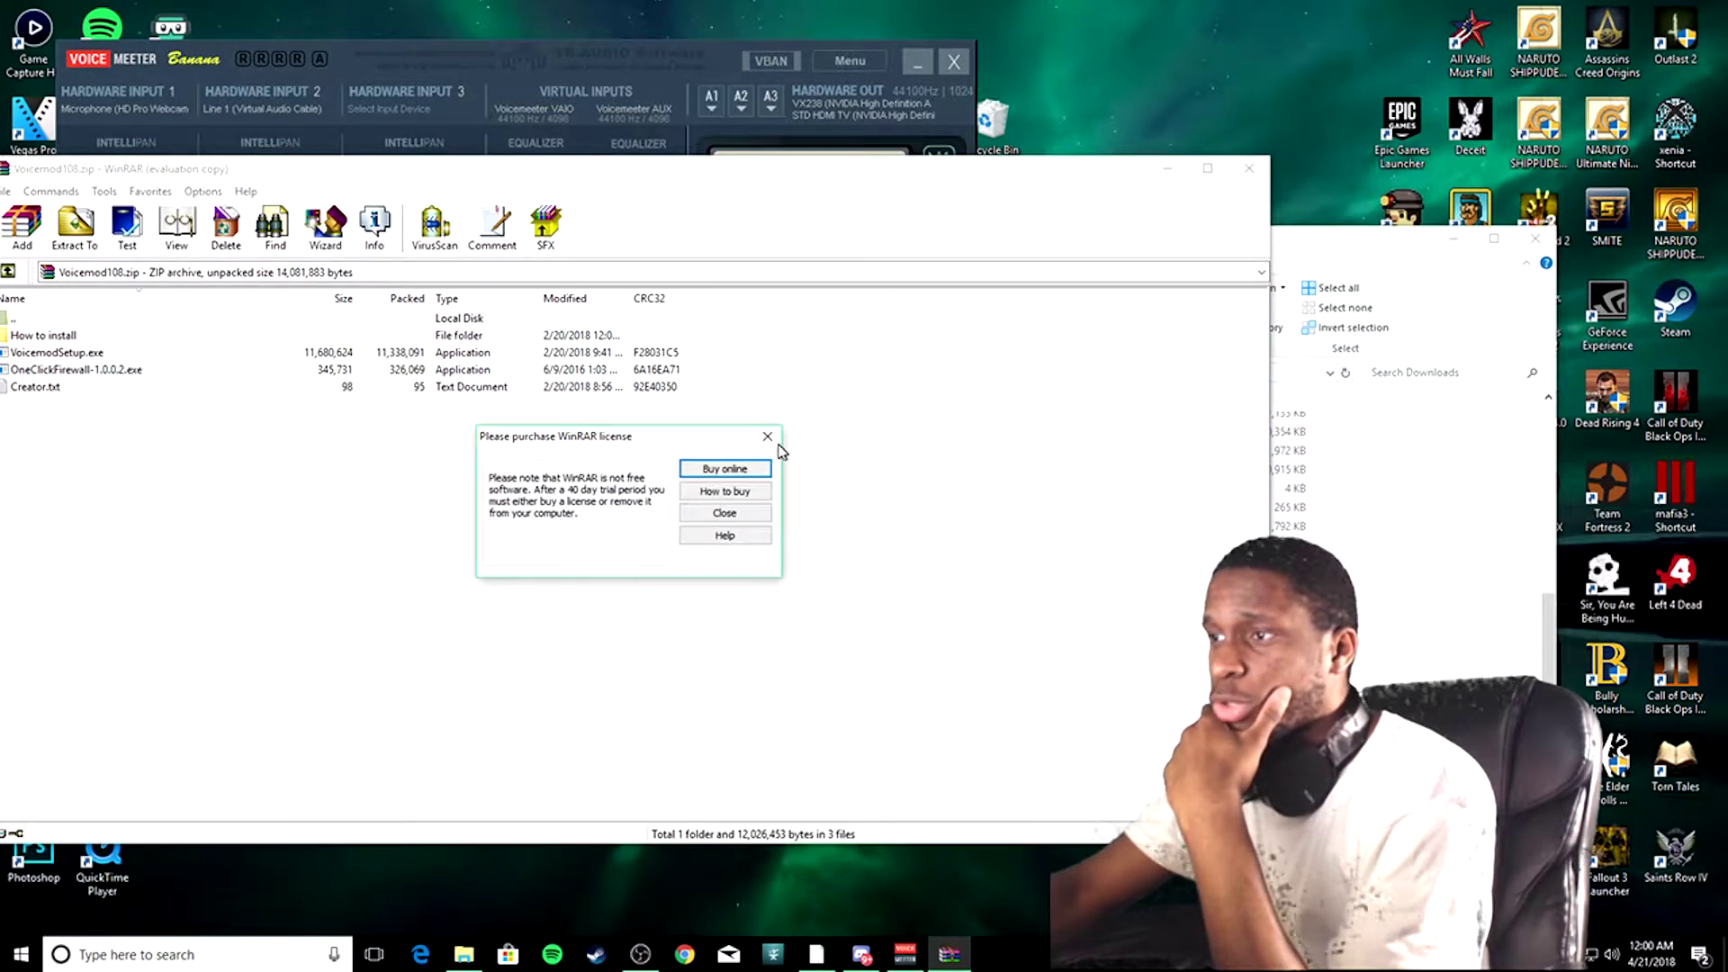
{"action": "left_click", "coordinate": [767, 436]}
{"action": "left_click_drag", "start_coordinate": [684, 181], "coordinate": [955, 198]}
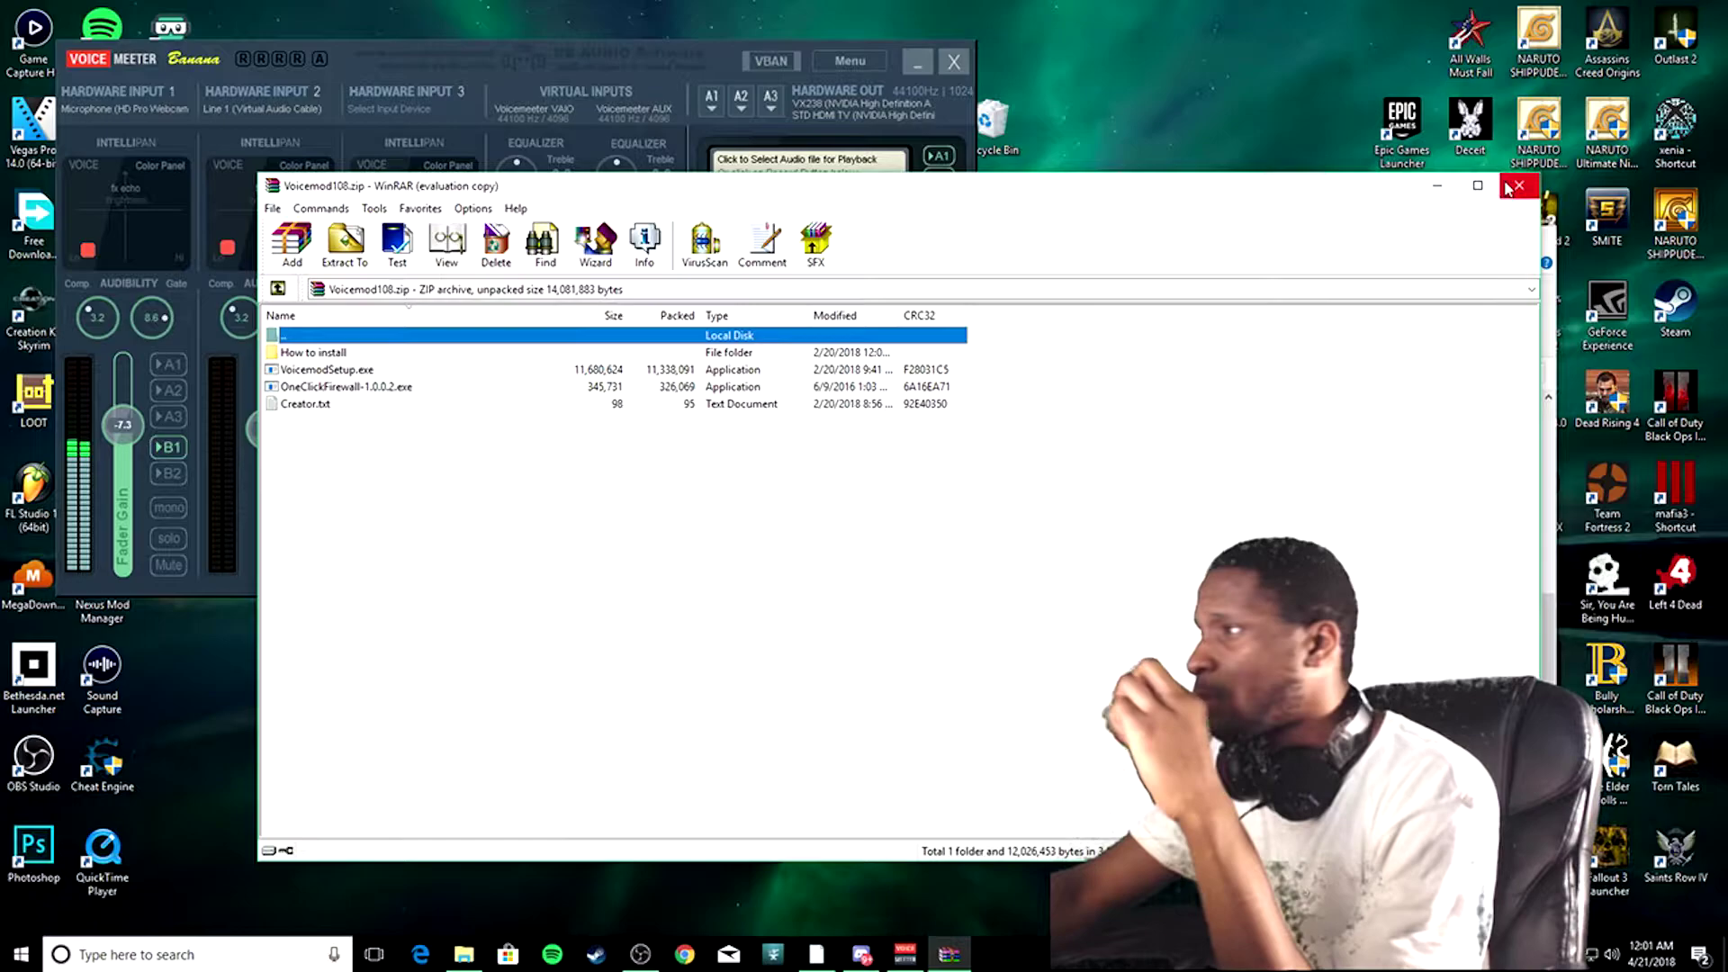
Step: Close WinRAR, move Voicemod108 from Downloads to the desktop, and clear Explorer and Voicemeeter away
{"action": "left_click", "coordinate": [1438, 186]}
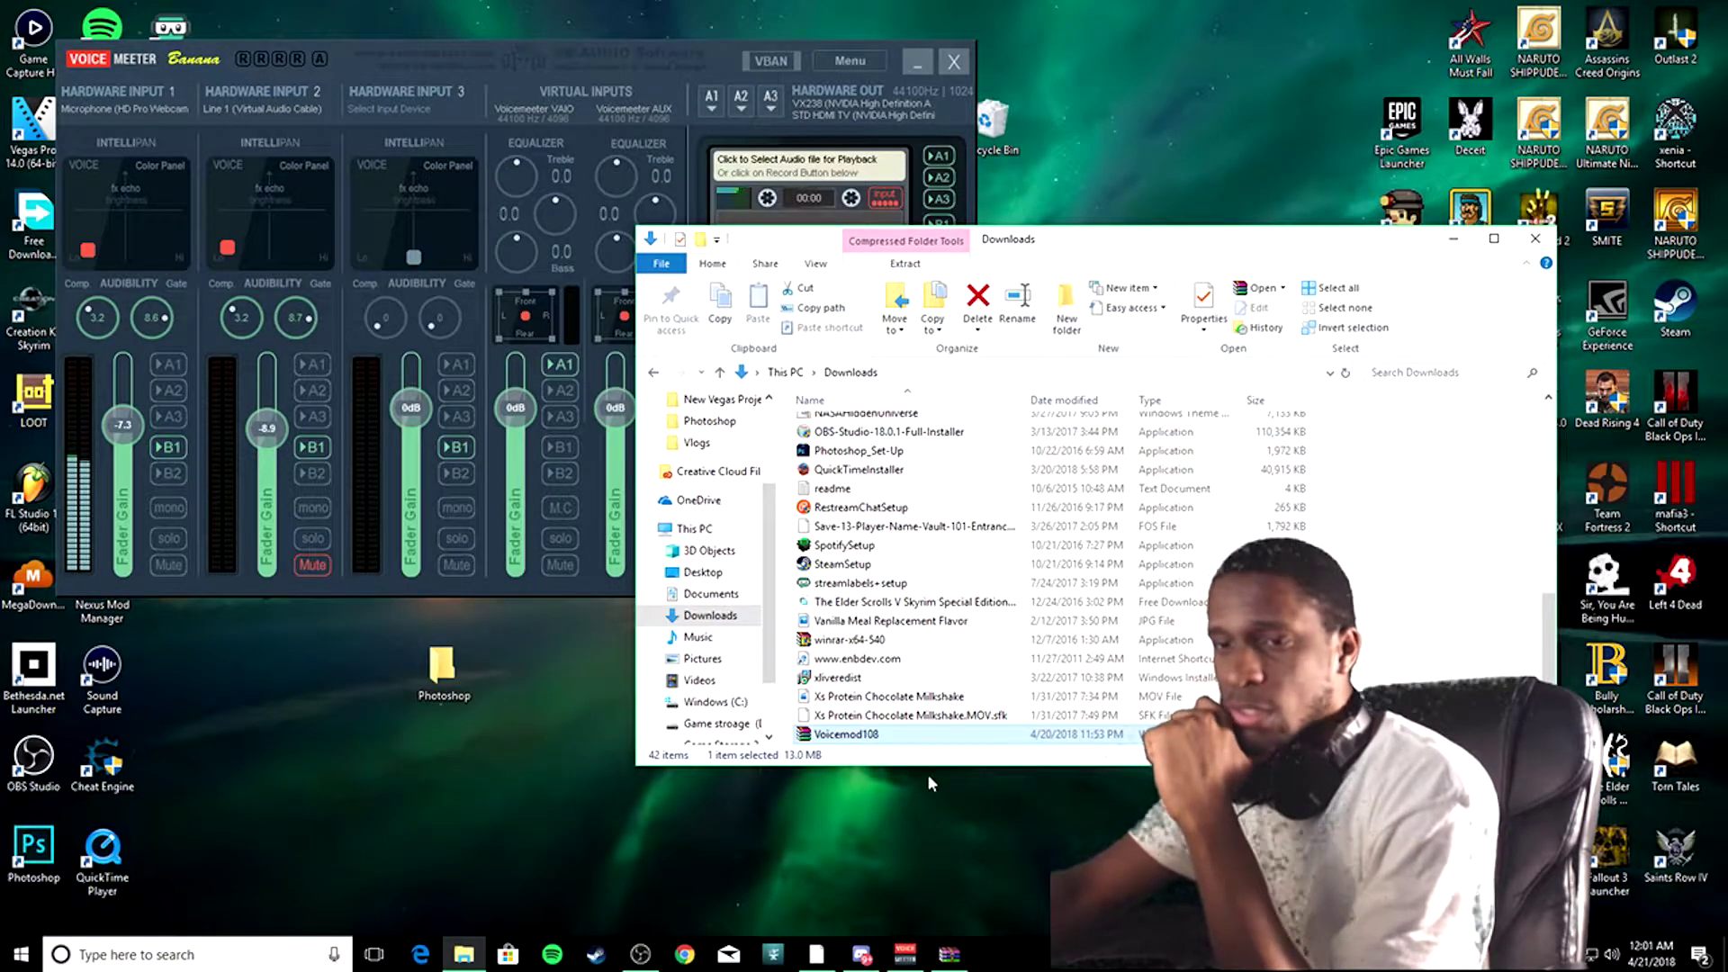
{"action": "left_click_drag", "start_coordinate": [847, 733], "coordinate": [642, 845]}
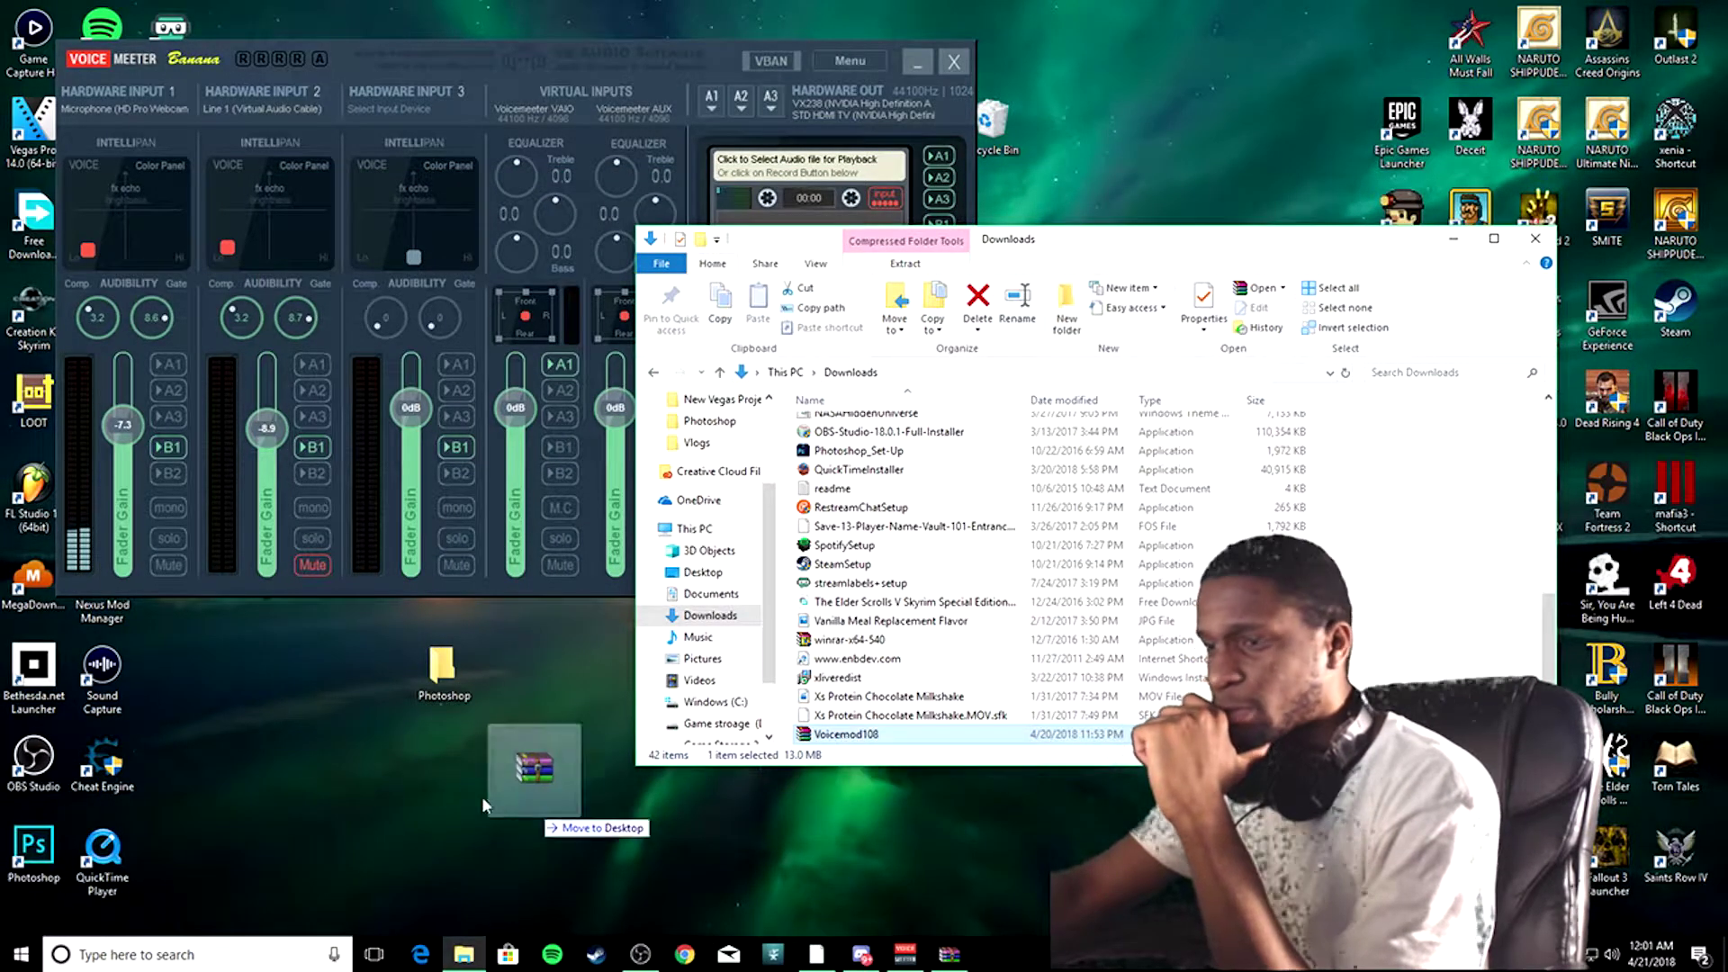
{"action": "left_click", "coordinate": [1453, 242]}
{"action": "left_click_drag", "start_coordinate": [727, 61], "coordinate": [1146, 59]}
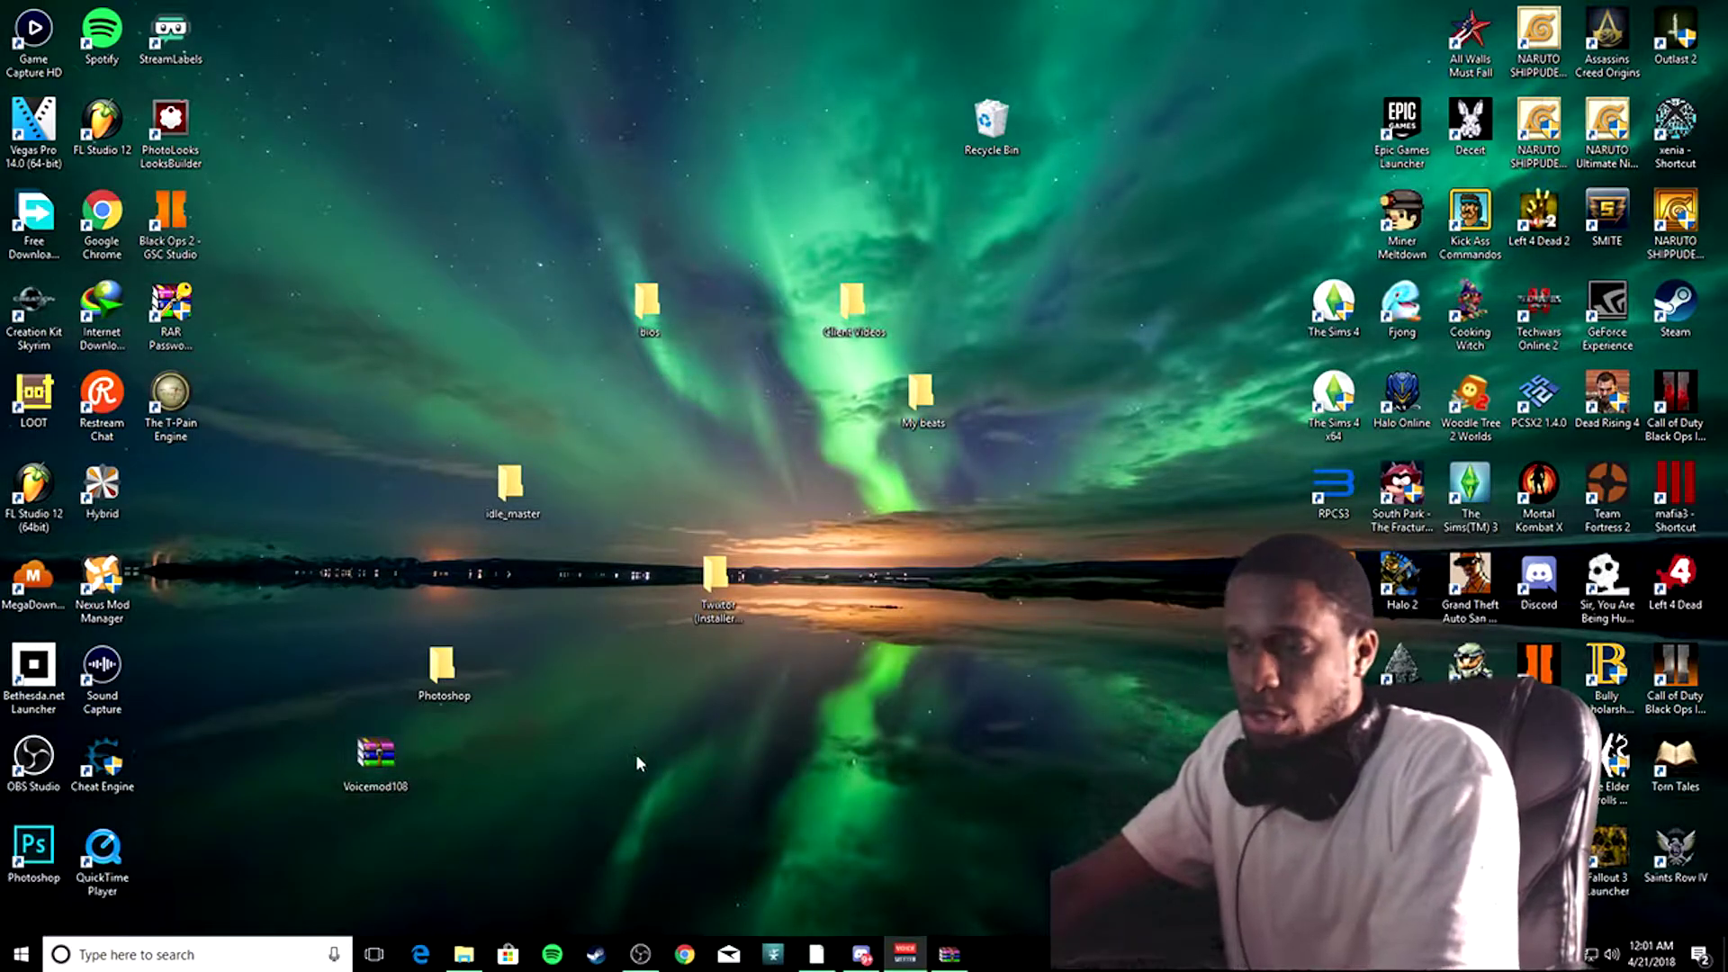
Step: Extract Voicemod108 onto the desktop with Extract Here and install OneClickFirewall
{"action": "right_click", "coordinate": [368, 759]}
{"action": "left_click", "coordinate": [456, 420]}
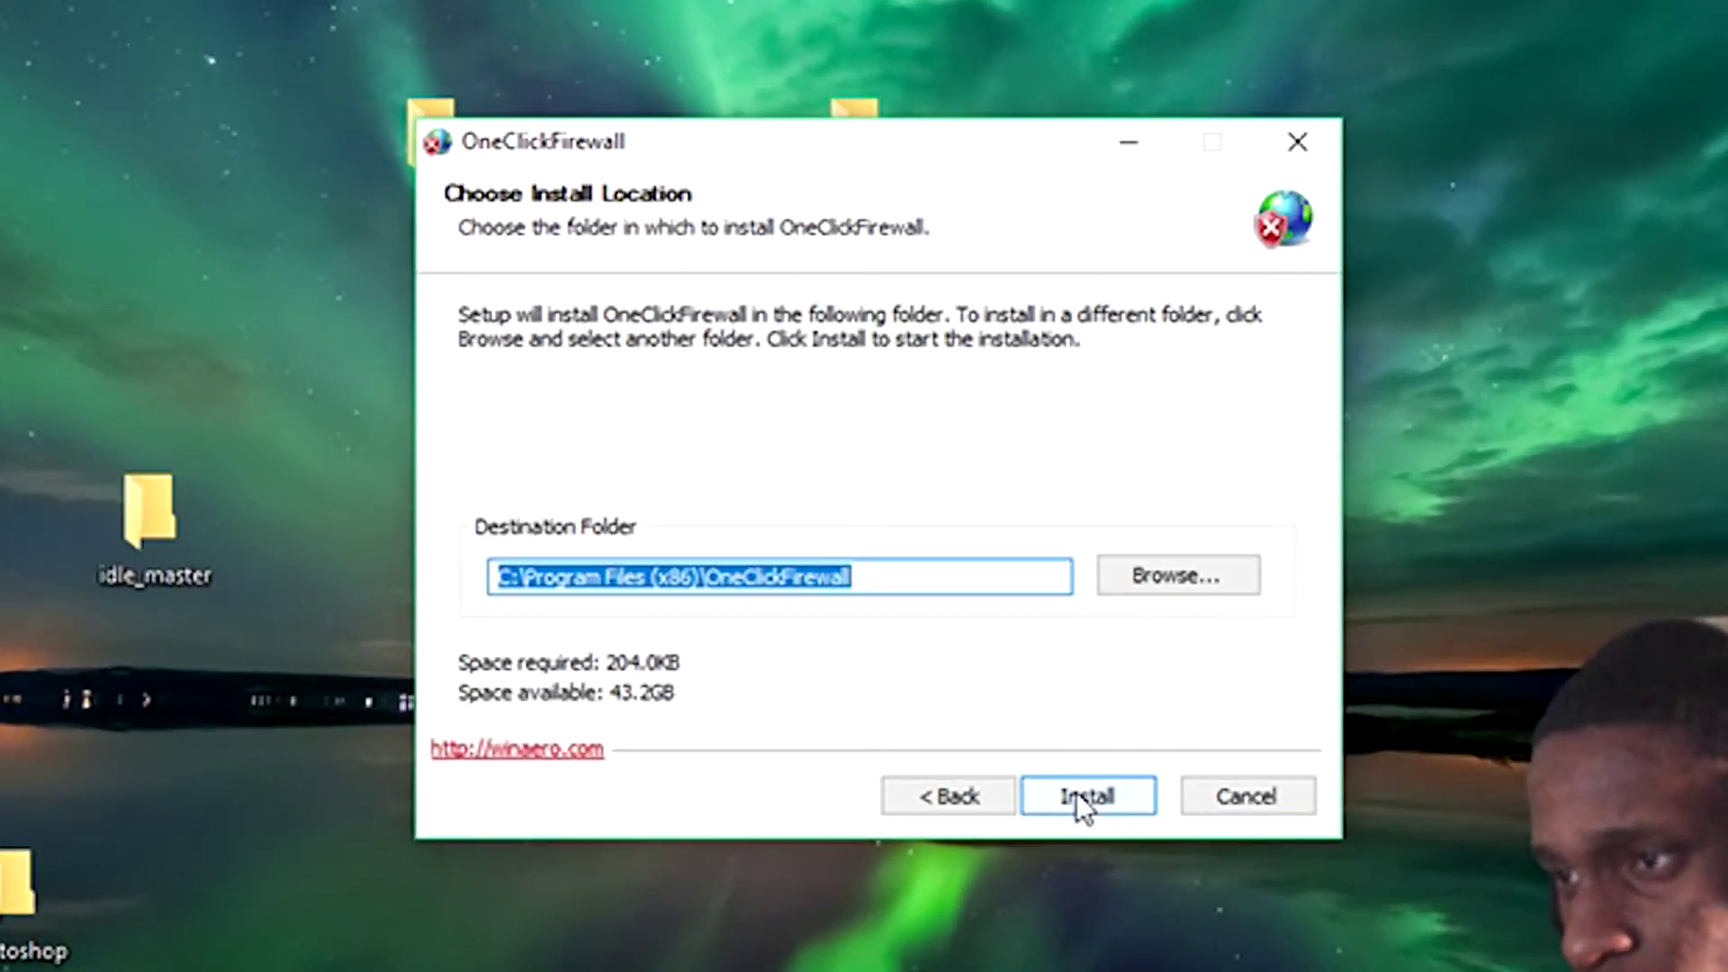
{"action": "left_click", "coordinate": [1086, 795]}
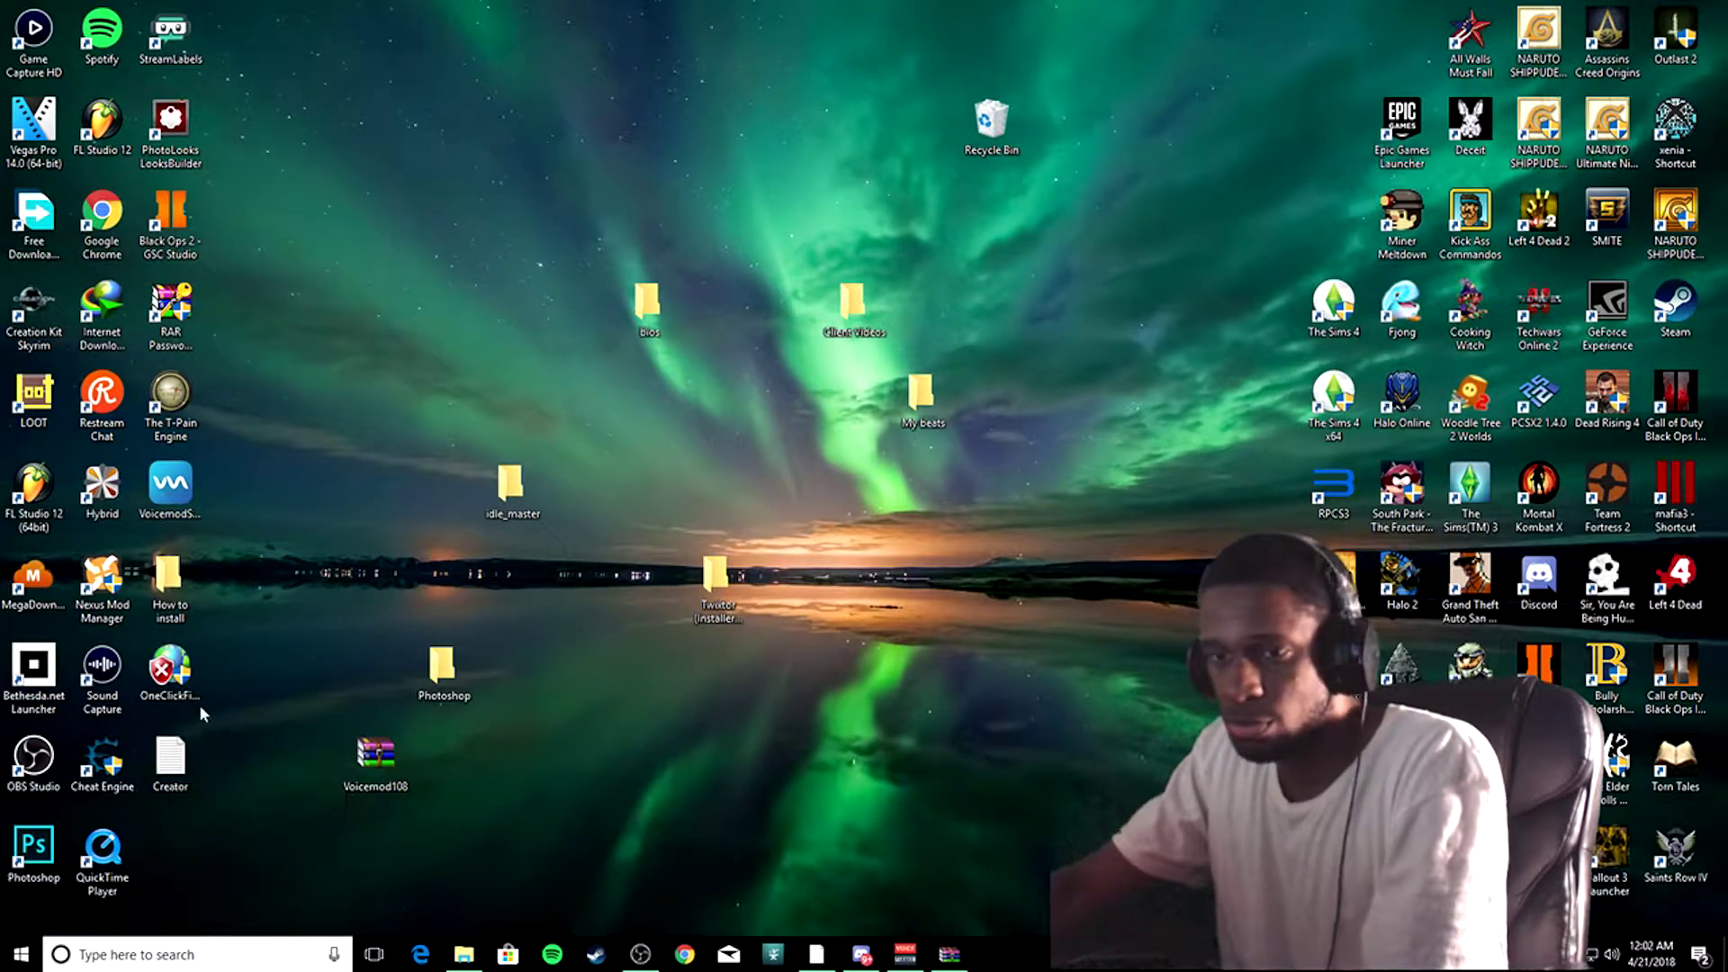
Step: Delete the Creator note from the desktop and launch Control Panel via the 'control' search
{"action": "right_click", "coordinate": [176, 767]}
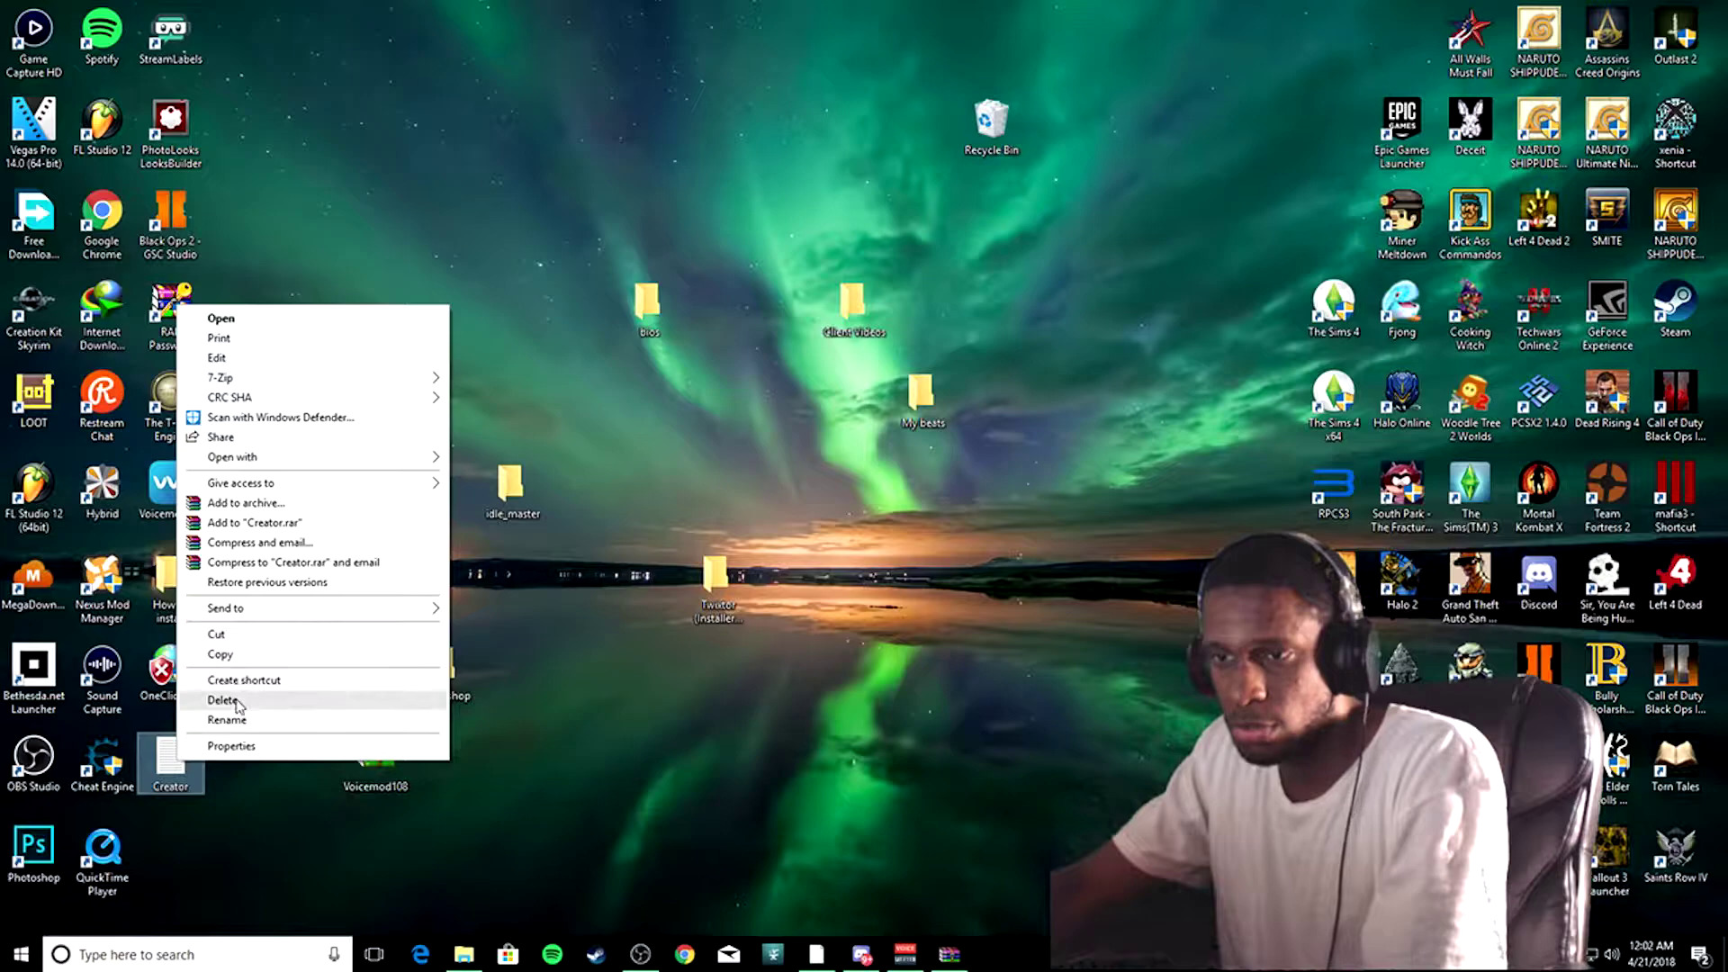
{"action": "left_click", "coordinate": [203, 701]}
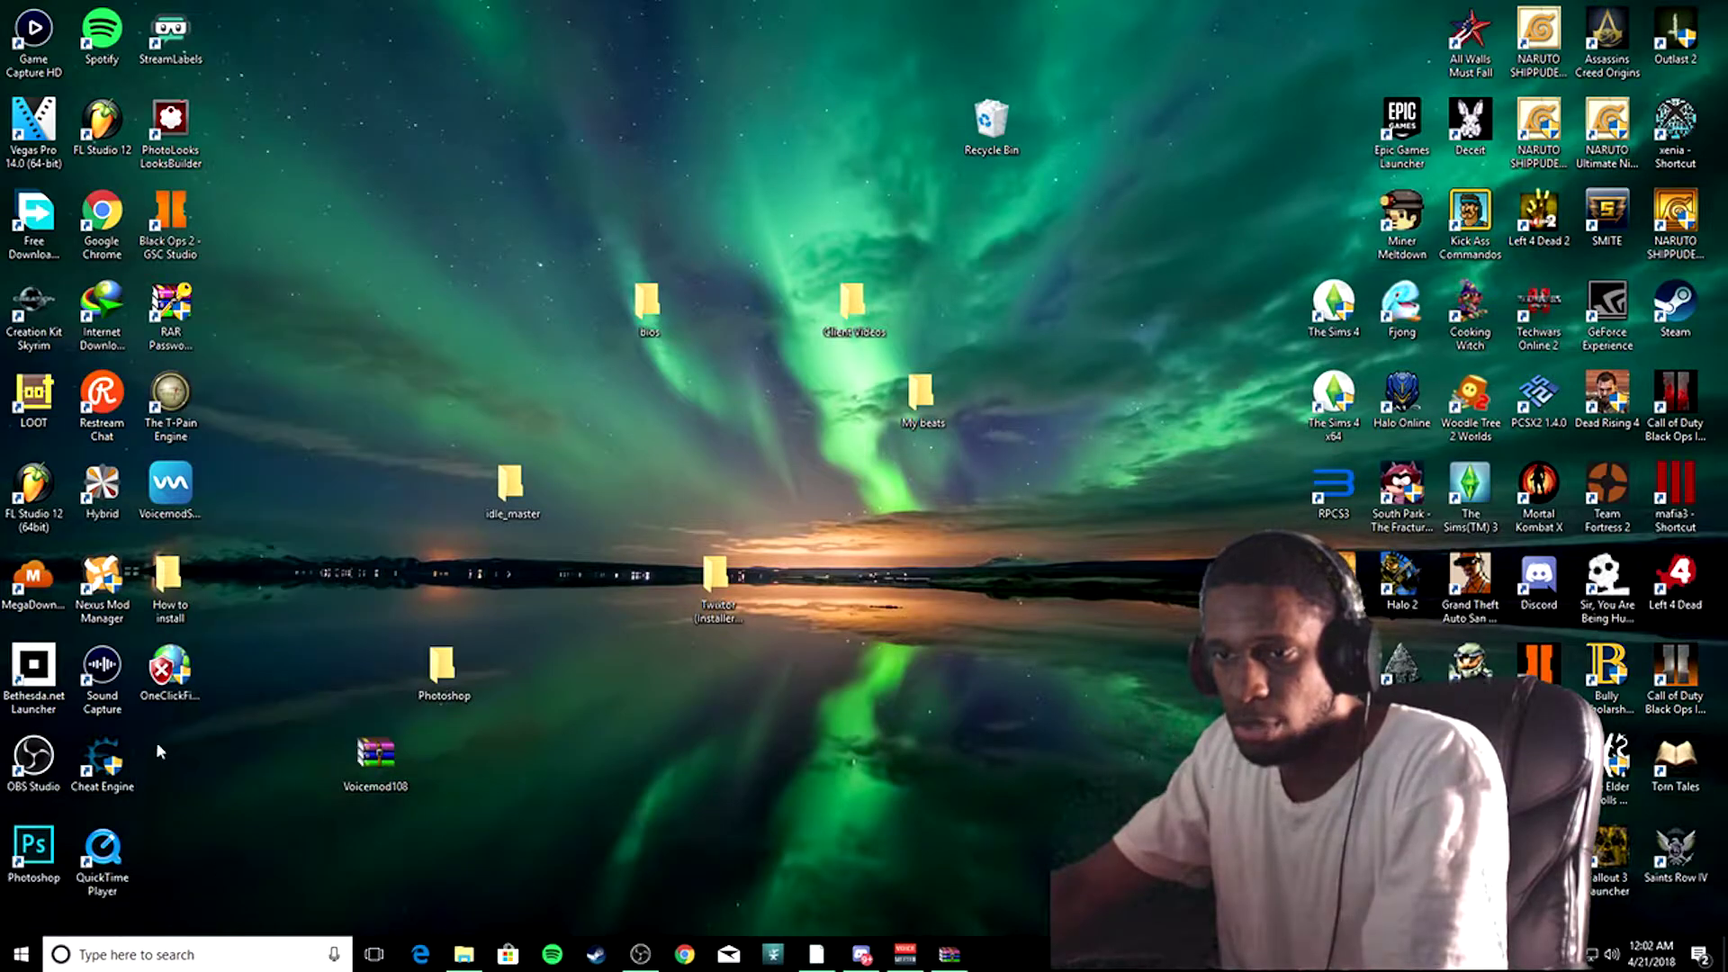
{"action": "left_click", "coordinate": [236, 954]}
{"action": "type", "text": "p"}
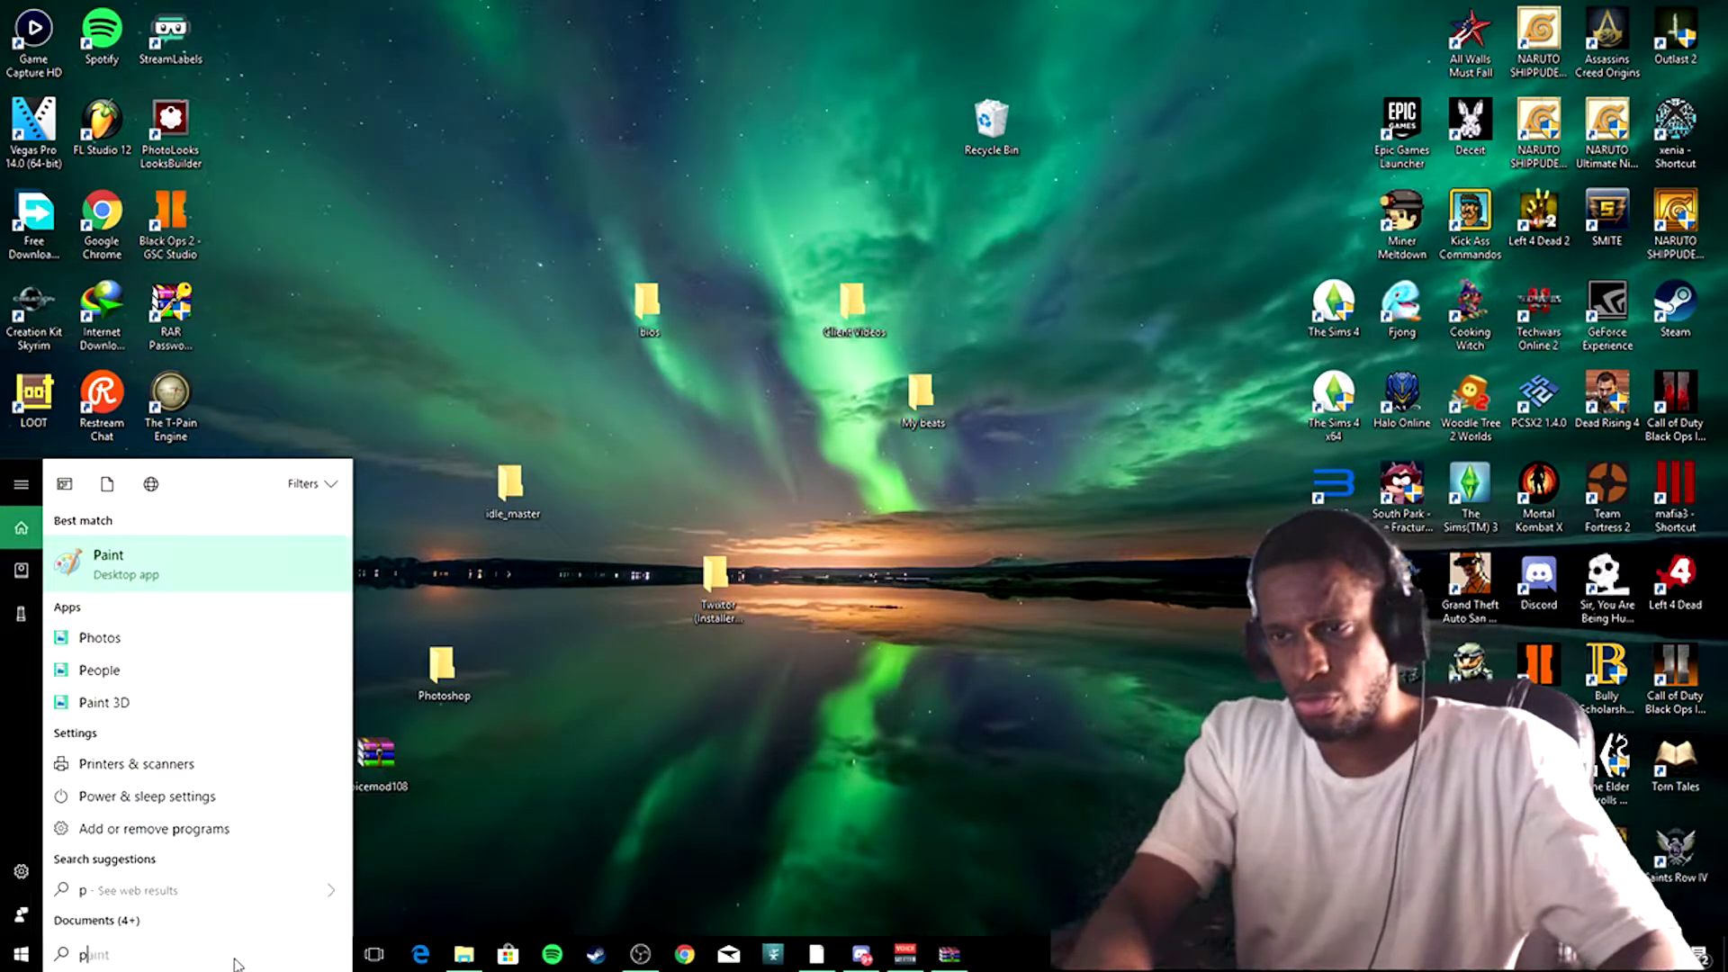
{"action": "type", "text": "ro"}
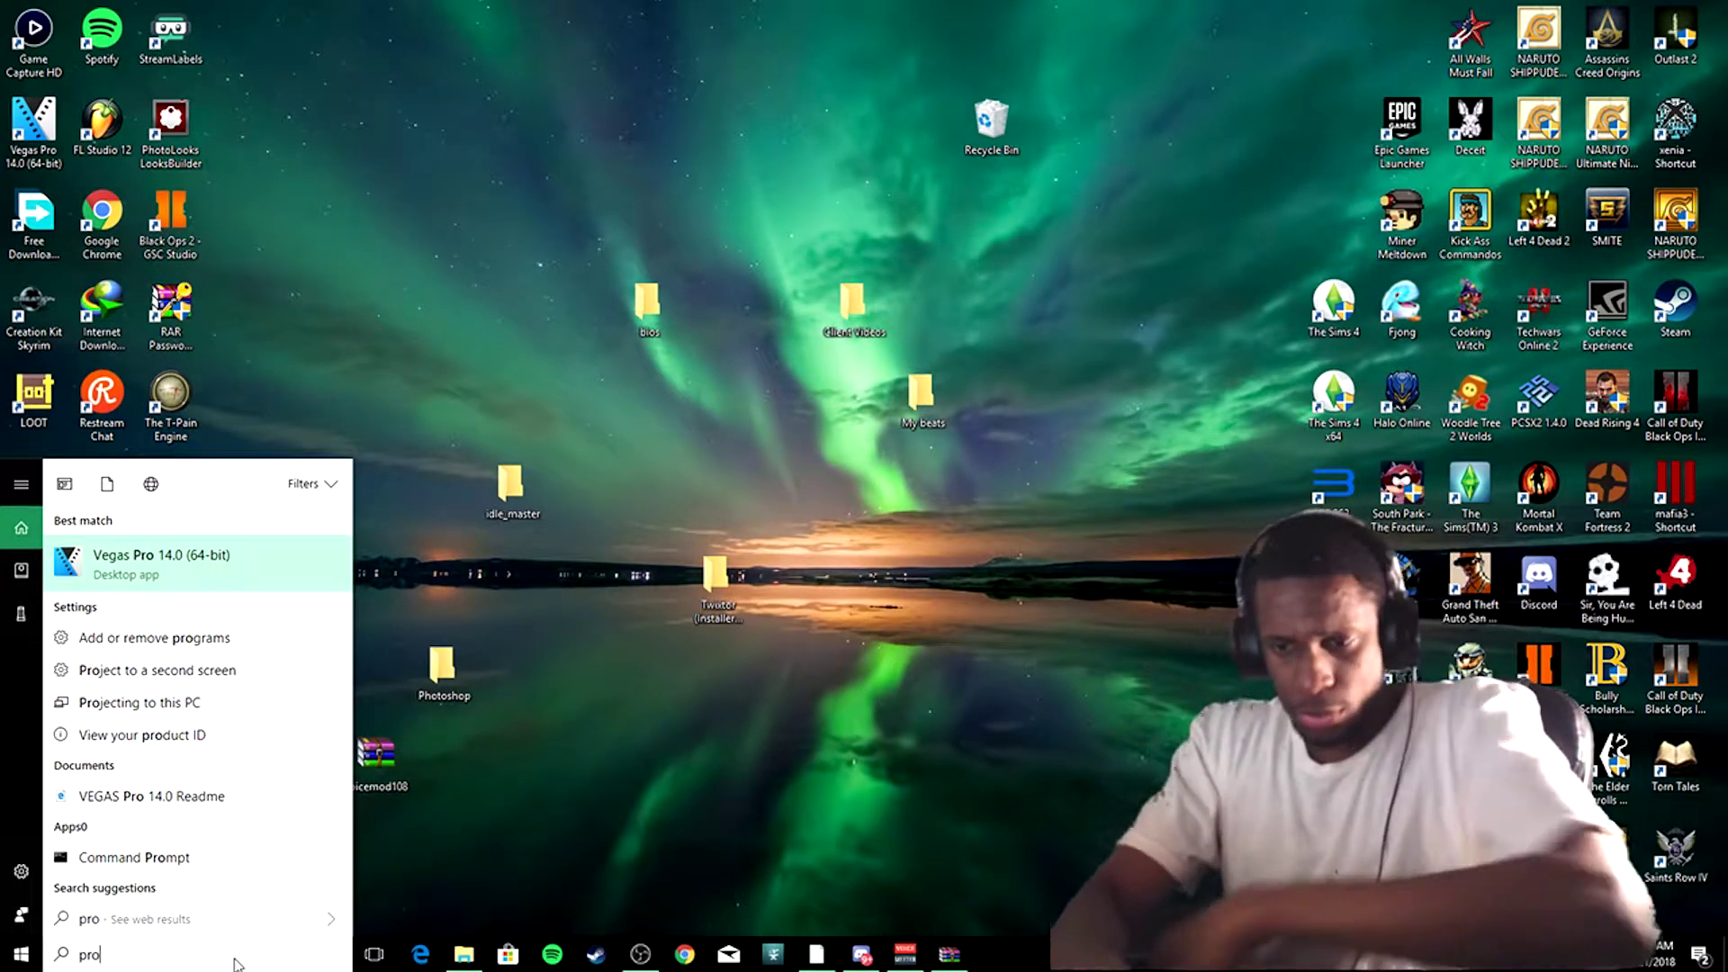
{"action": "left_click", "coordinate": [155, 638]}
{"action": "left_click", "coordinate": [203, 955]}
{"action": "type", "text": "control"}
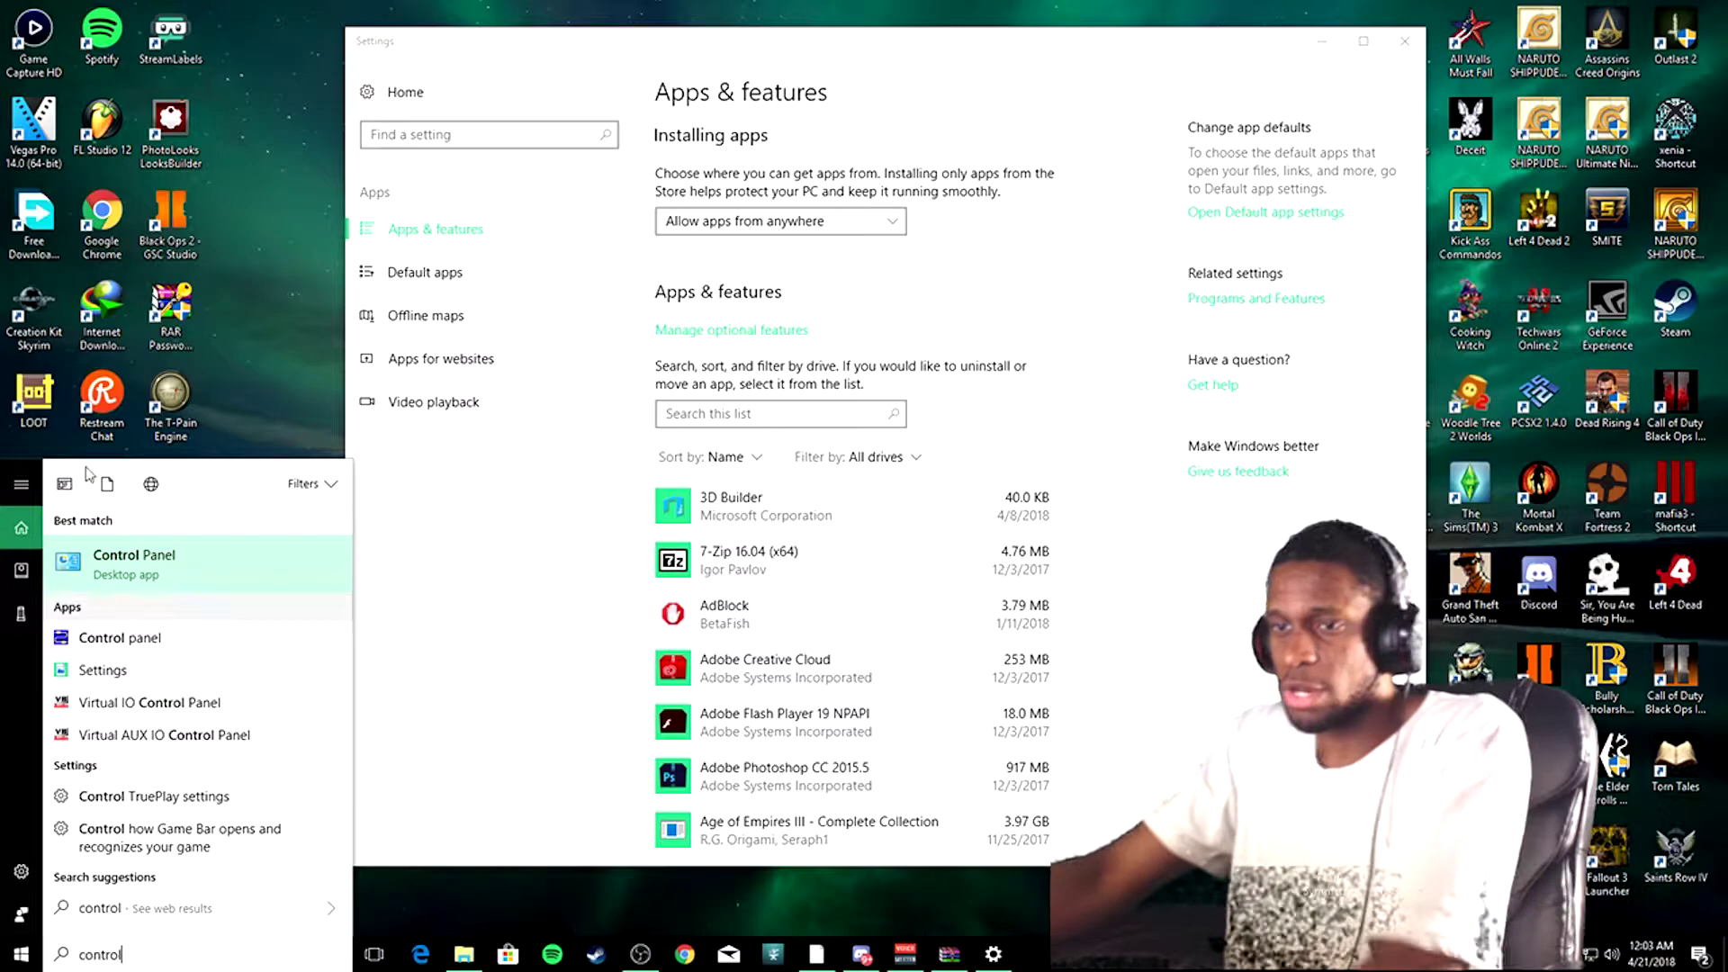
{"action": "key", "text": "Return"}
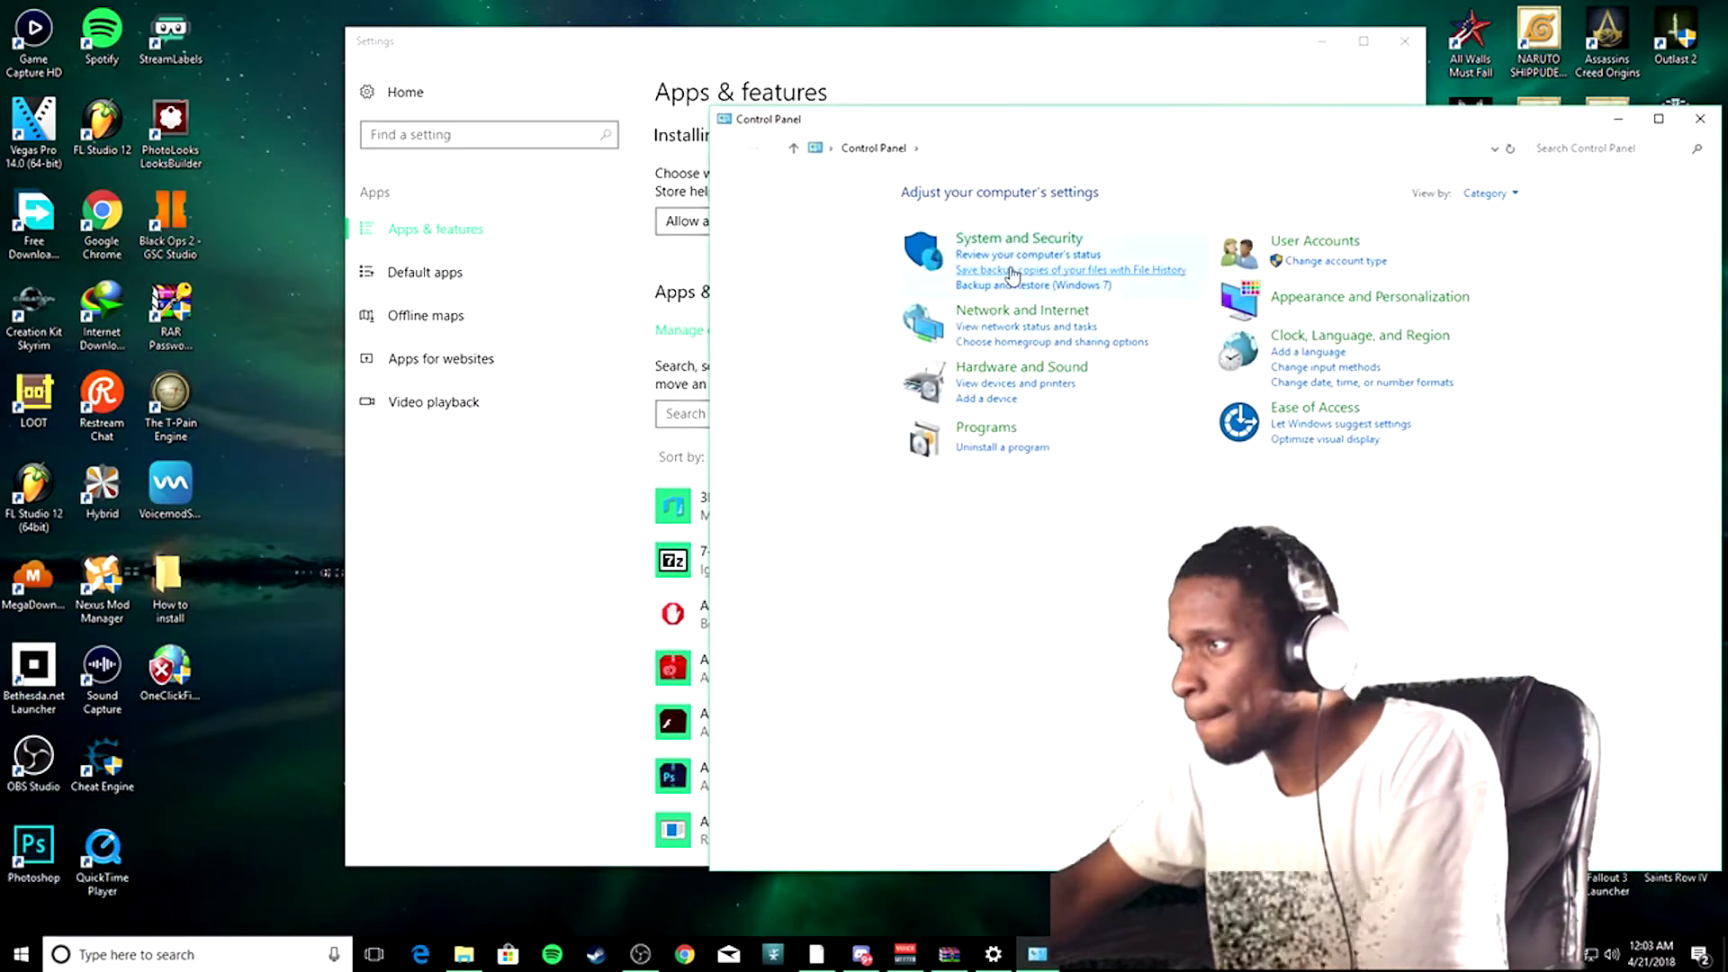
Step: Show Programs and Features, then restore internet access for the VoicemodSetup file
{"action": "left_click", "coordinate": [986, 429]}
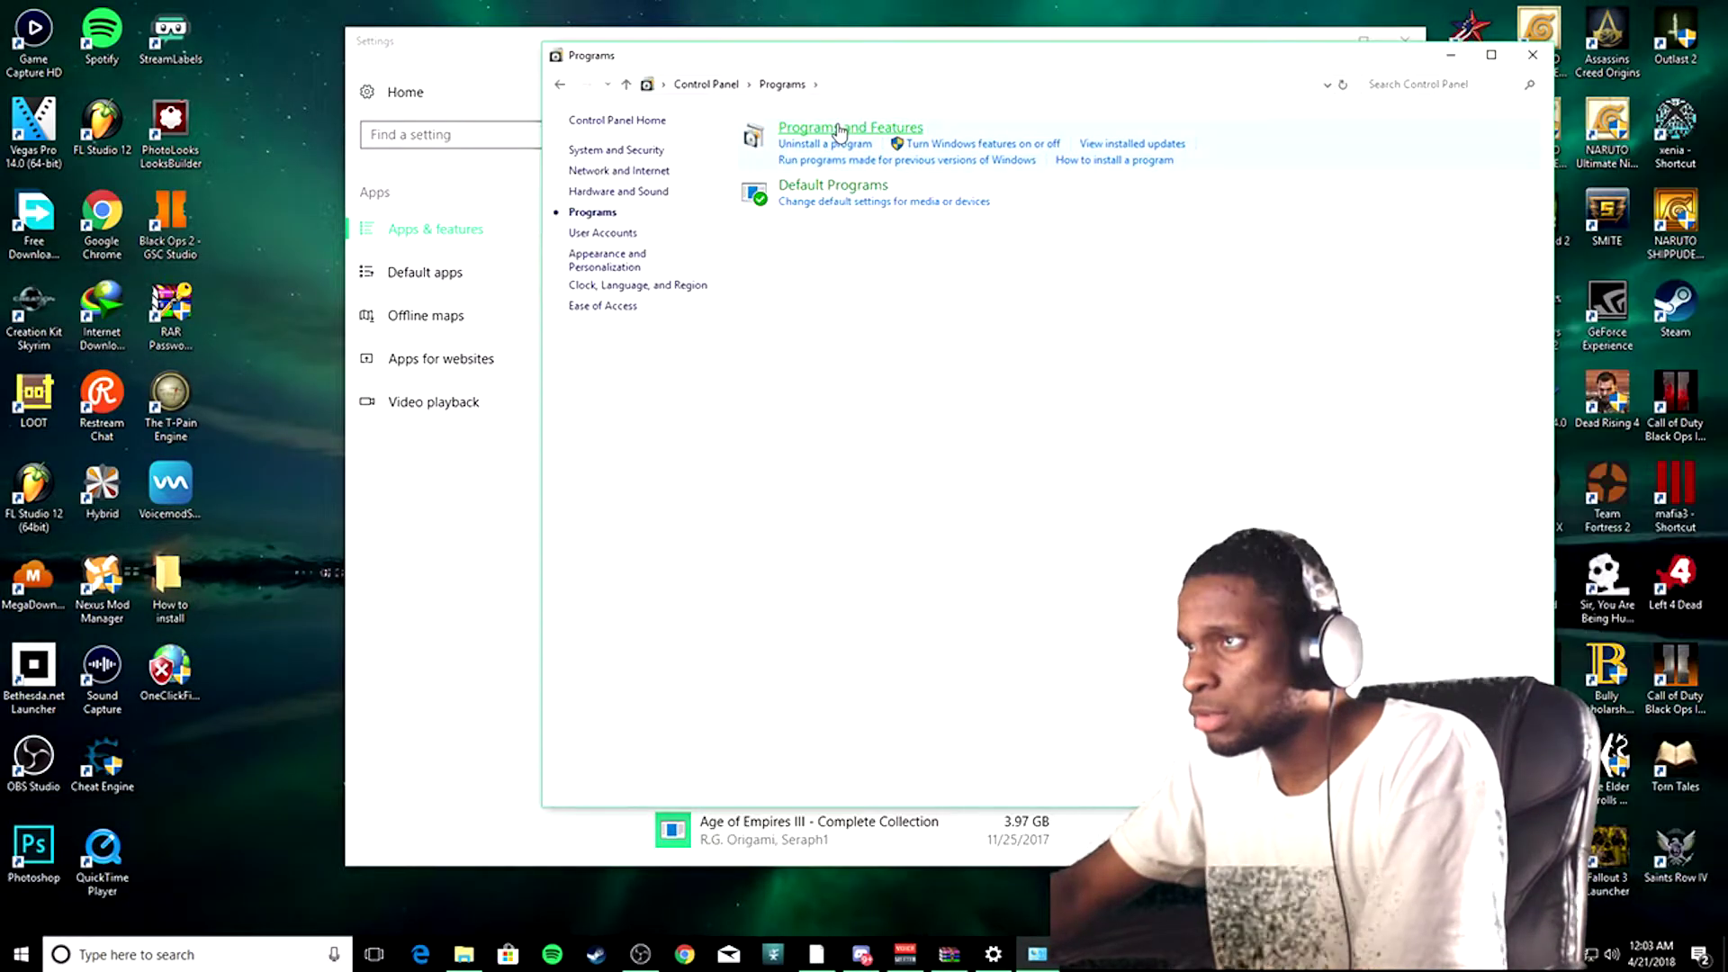
{"action": "left_click", "coordinate": [826, 143]}
{"action": "scroll", "coordinate": [799, 459], "scroll_direction": "down", "scroll_amount": 15}
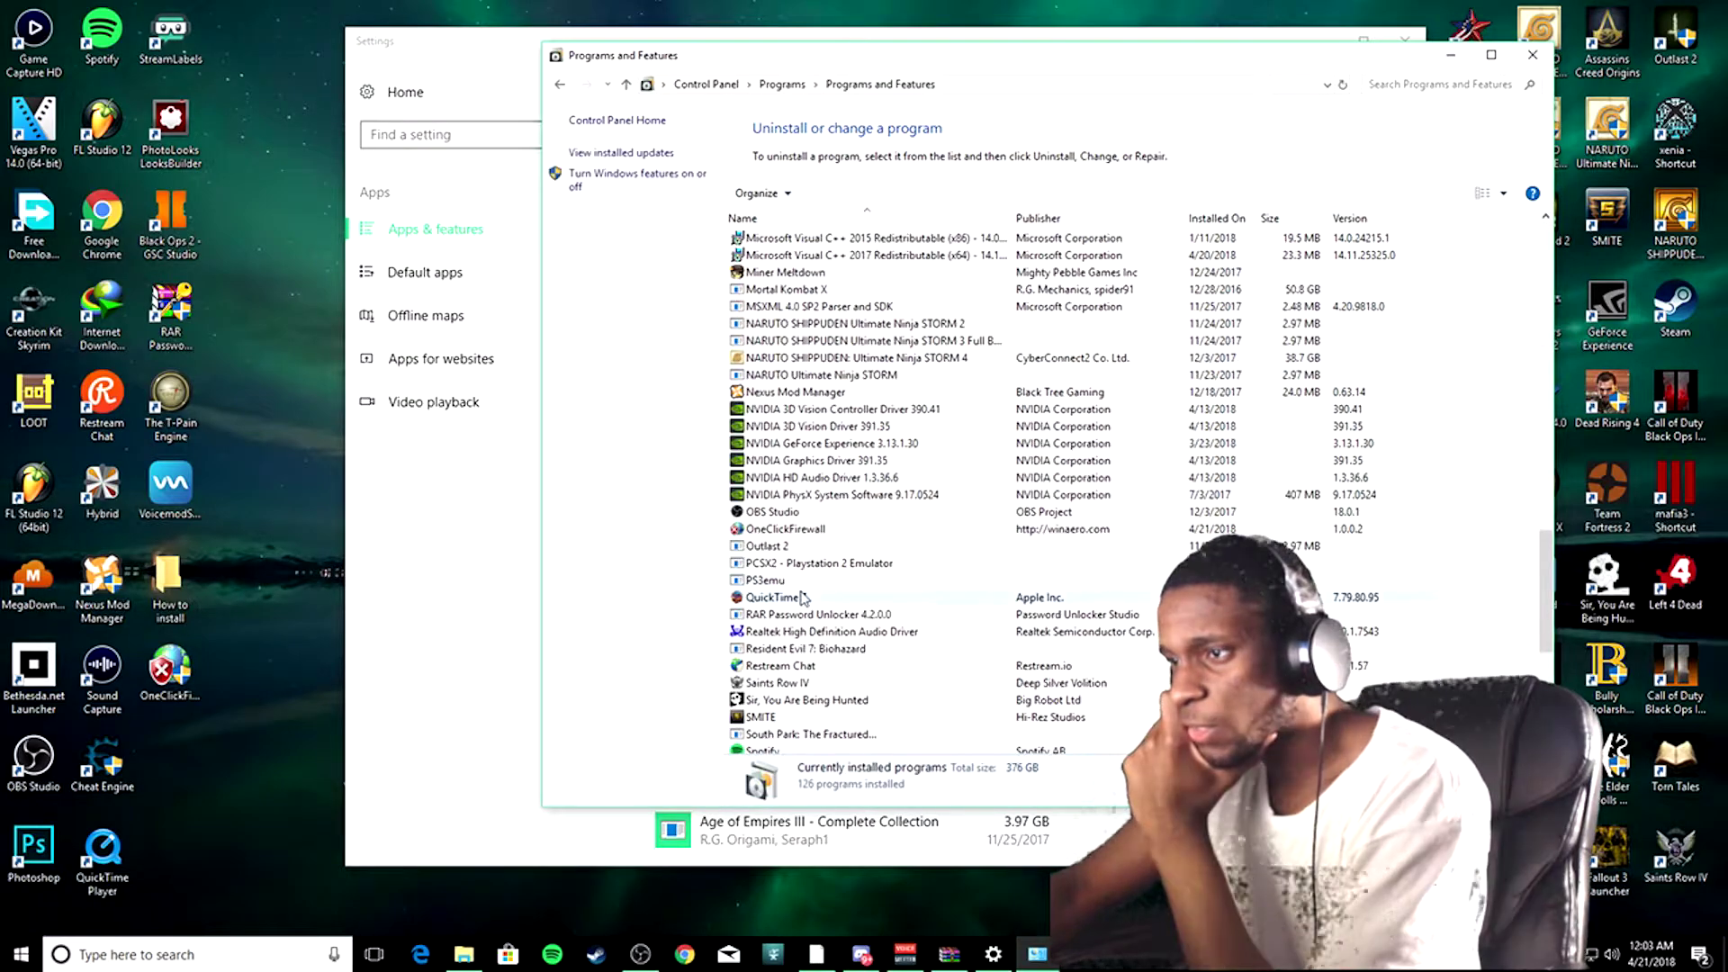
{"action": "scroll", "coordinate": [799, 460], "scroll_direction": "up", "scroll_amount": 4}
{"action": "scroll", "coordinate": [801, 459], "scroll_direction": "up", "scroll_amount": 5}
{"action": "scroll", "coordinate": [806, 612], "scroll_direction": "down", "scroll_amount": 3}
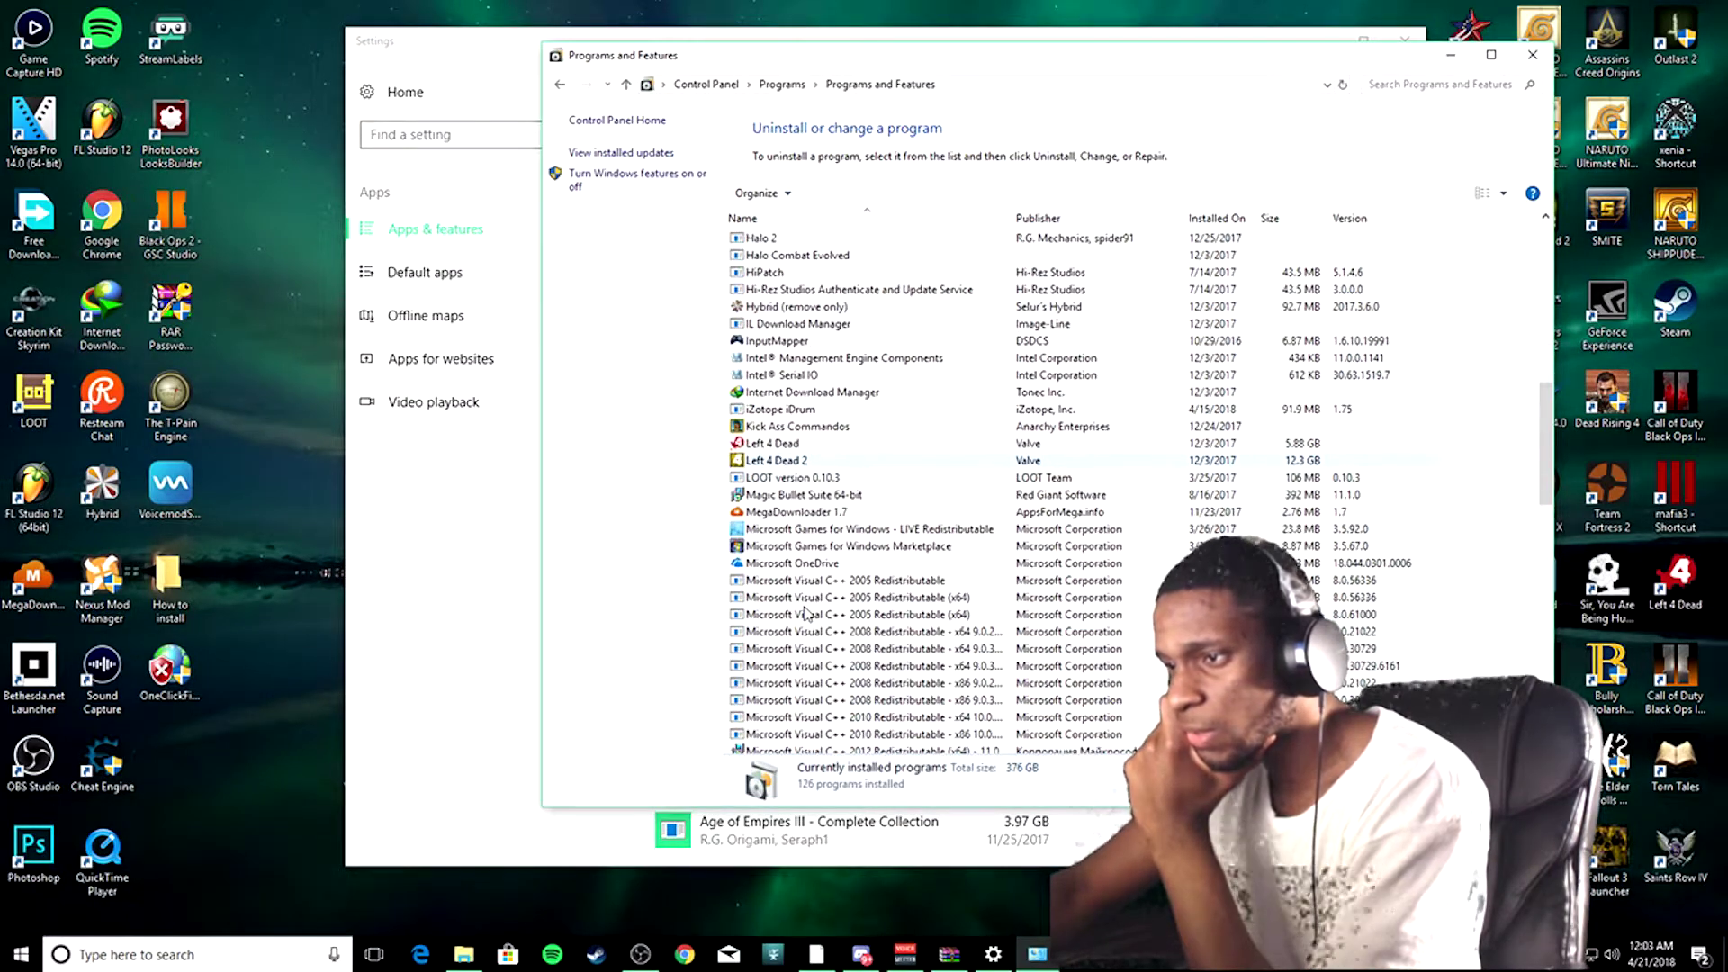
{"action": "scroll", "coordinate": [807, 613], "scroll_direction": "down", "scroll_amount": 5}
{"action": "scroll", "coordinate": [805, 614], "scroll_direction": "down", "scroll_amount": 3}
{"action": "scroll", "coordinate": [807, 613], "scroll_direction": "down", "scroll_amount": 2}
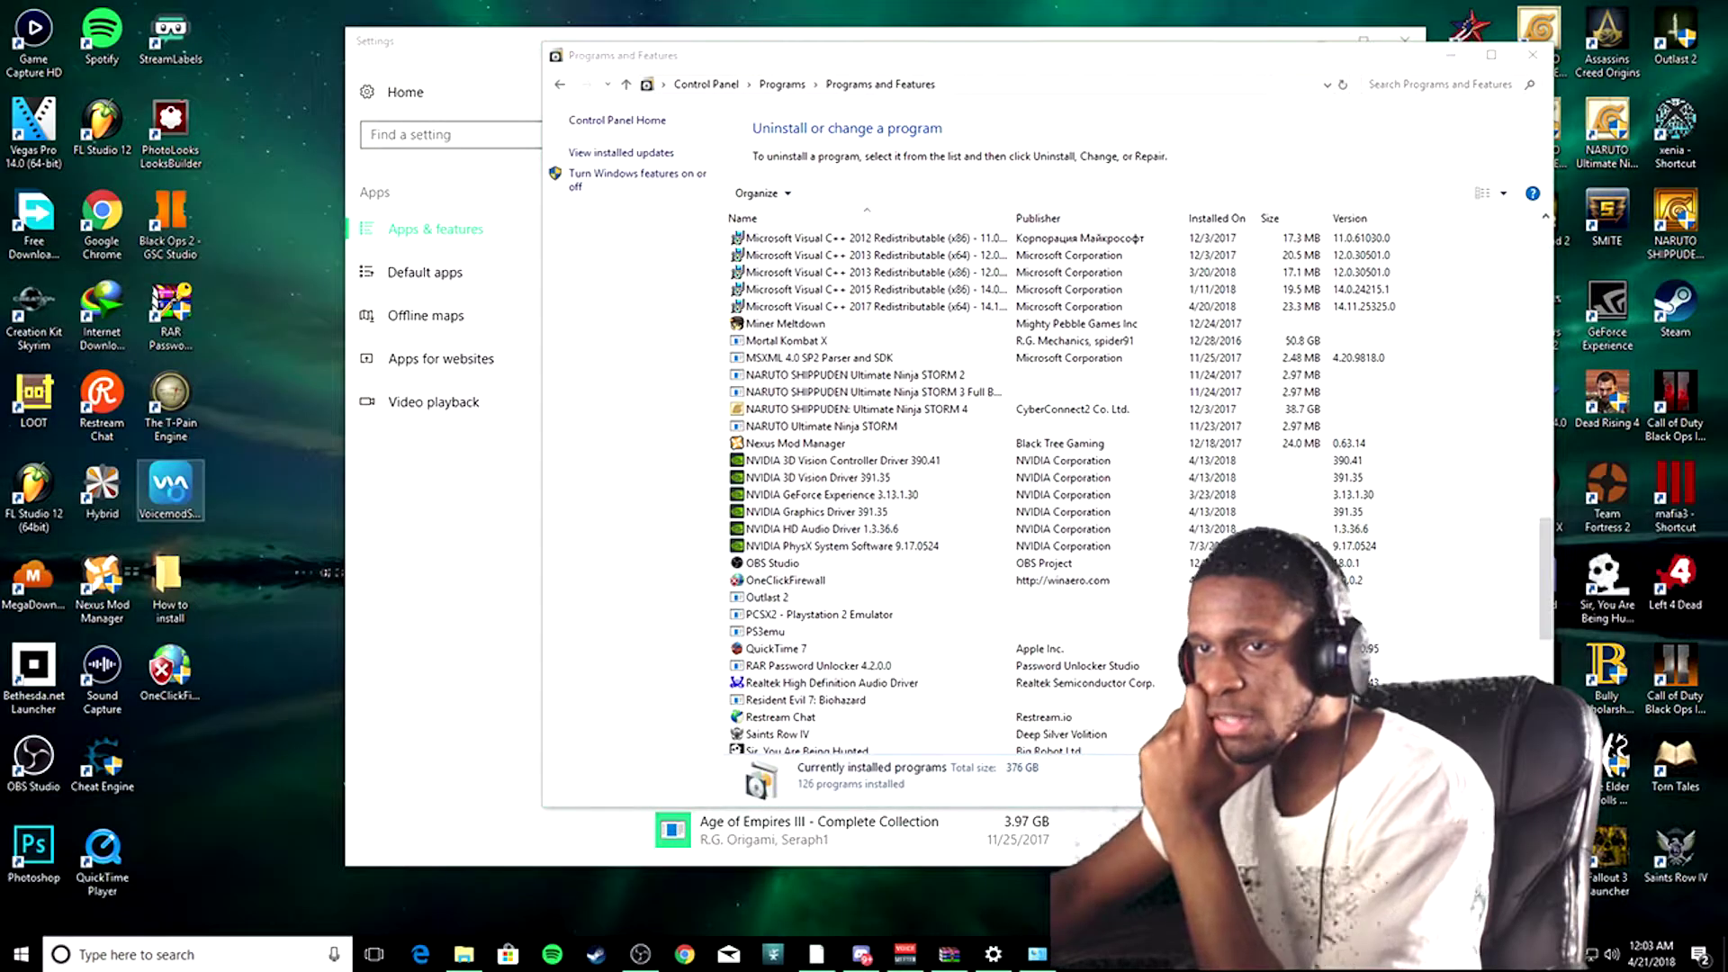
{"action": "right_click", "coordinate": [175, 501]}
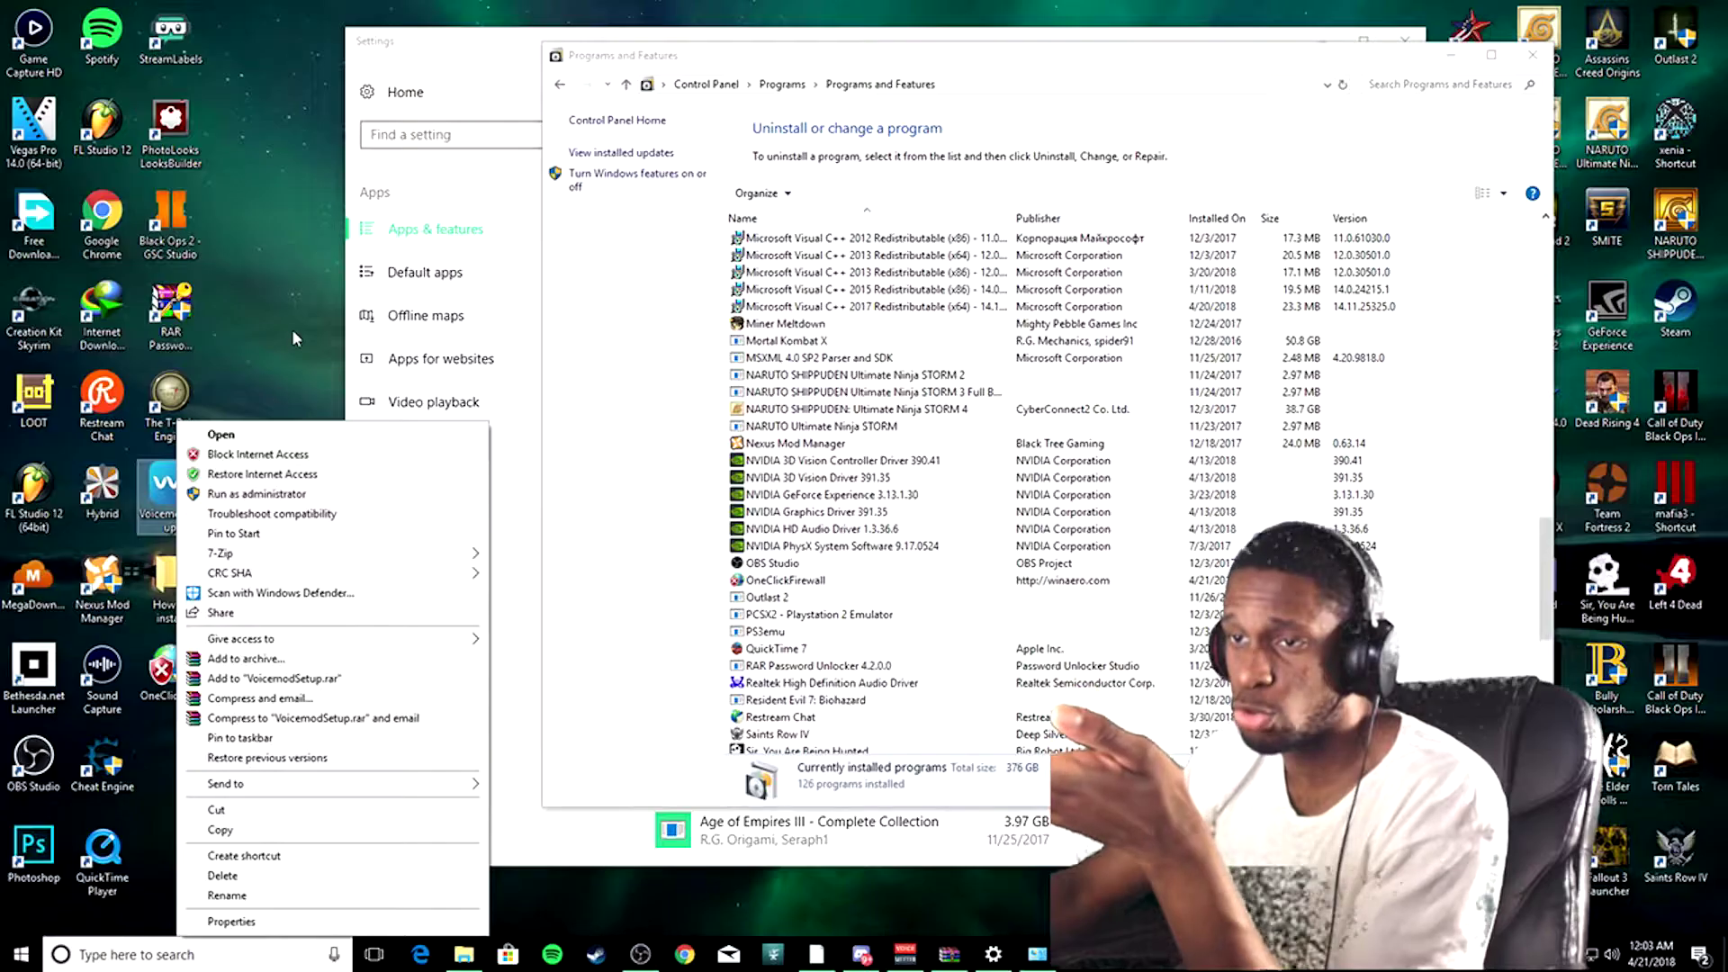
{"action": "left_click", "coordinate": [362, 338]}
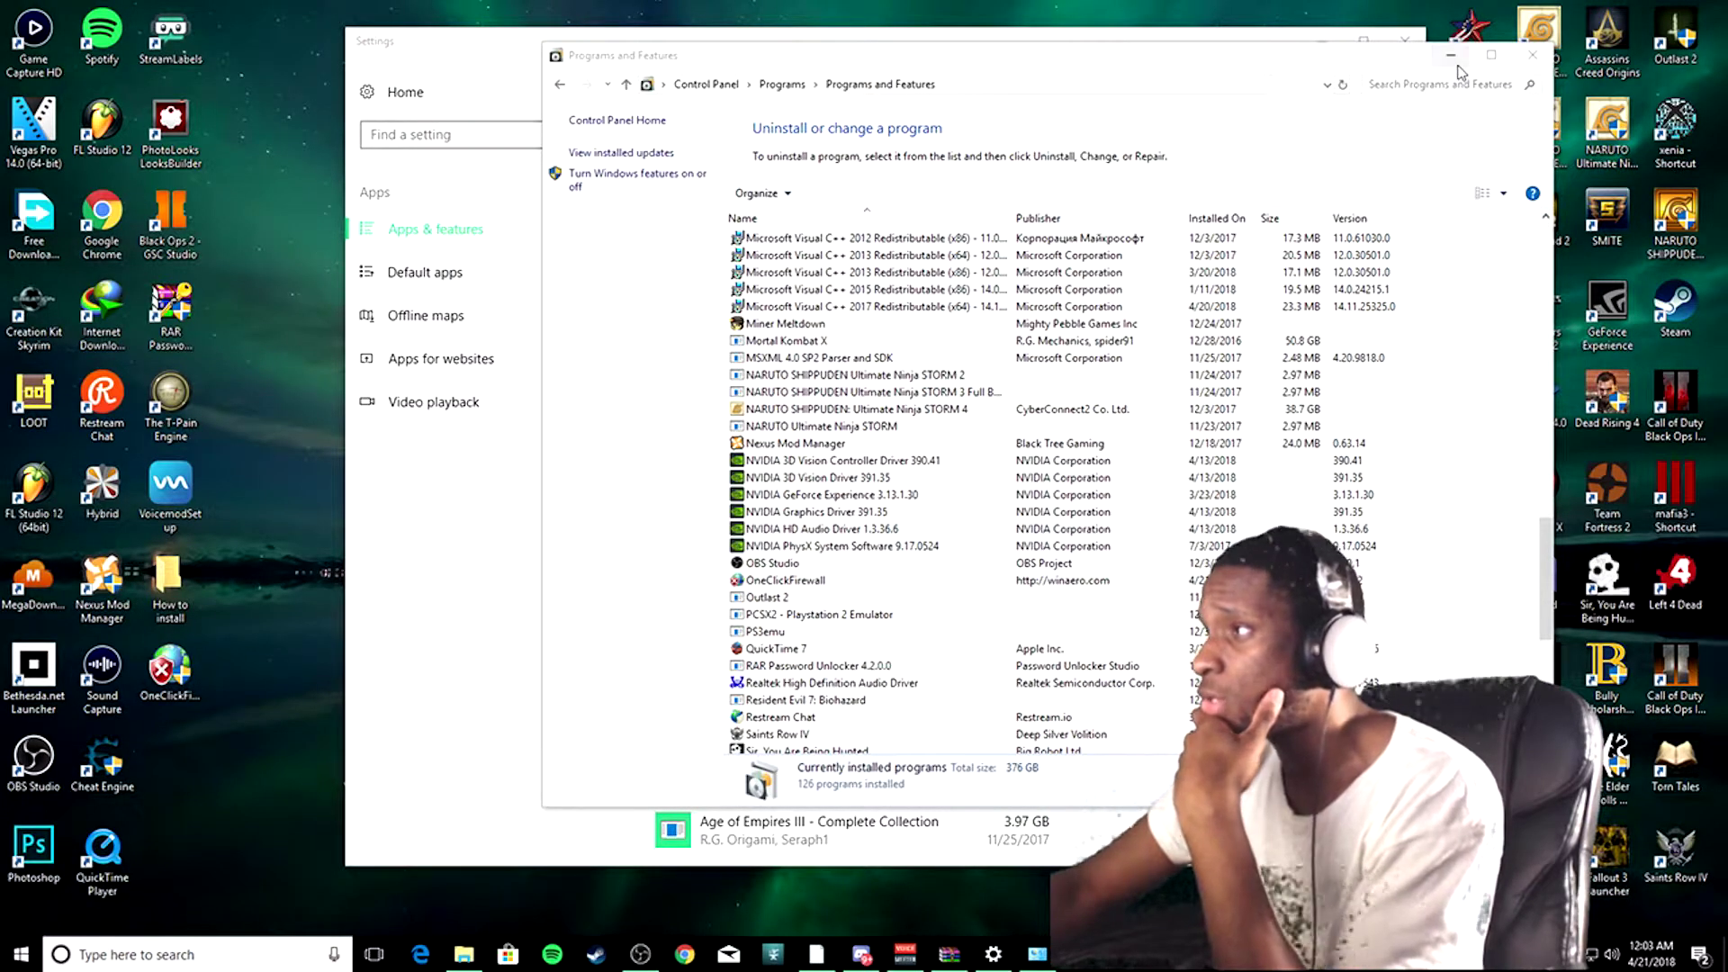
{"action": "left_click", "coordinate": [1491, 55]}
{"action": "left_click", "coordinate": [1320, 47]}
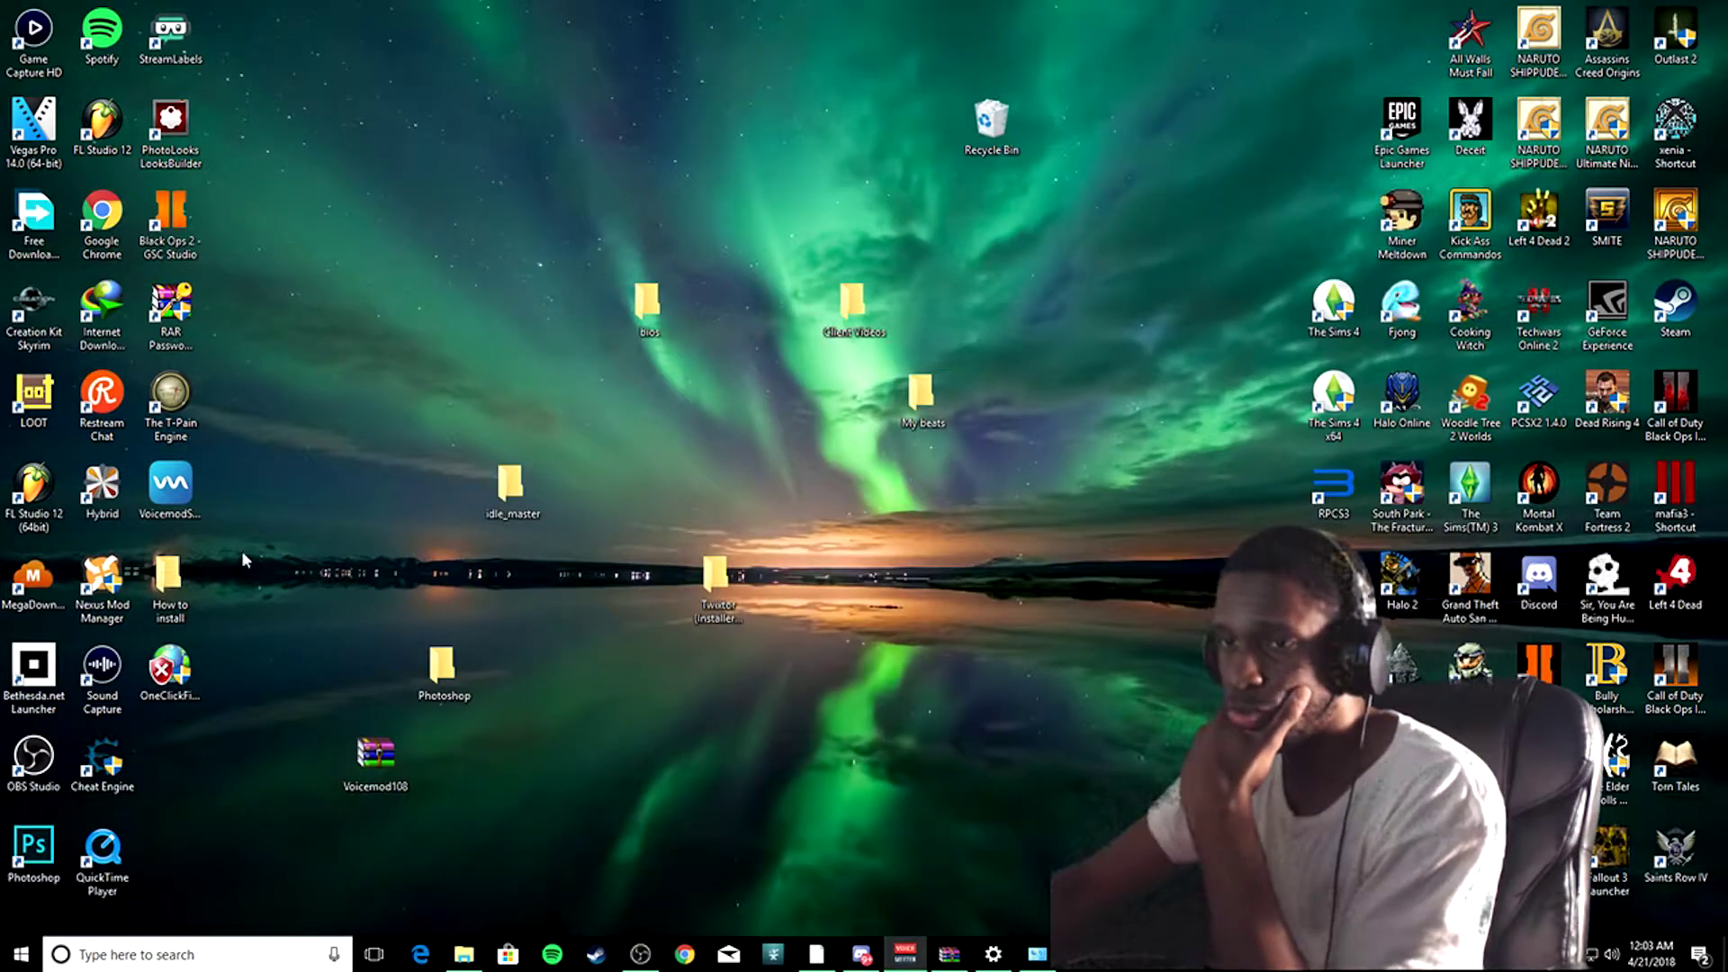
{"action": "left_click", "coordinate": [185, 493]}
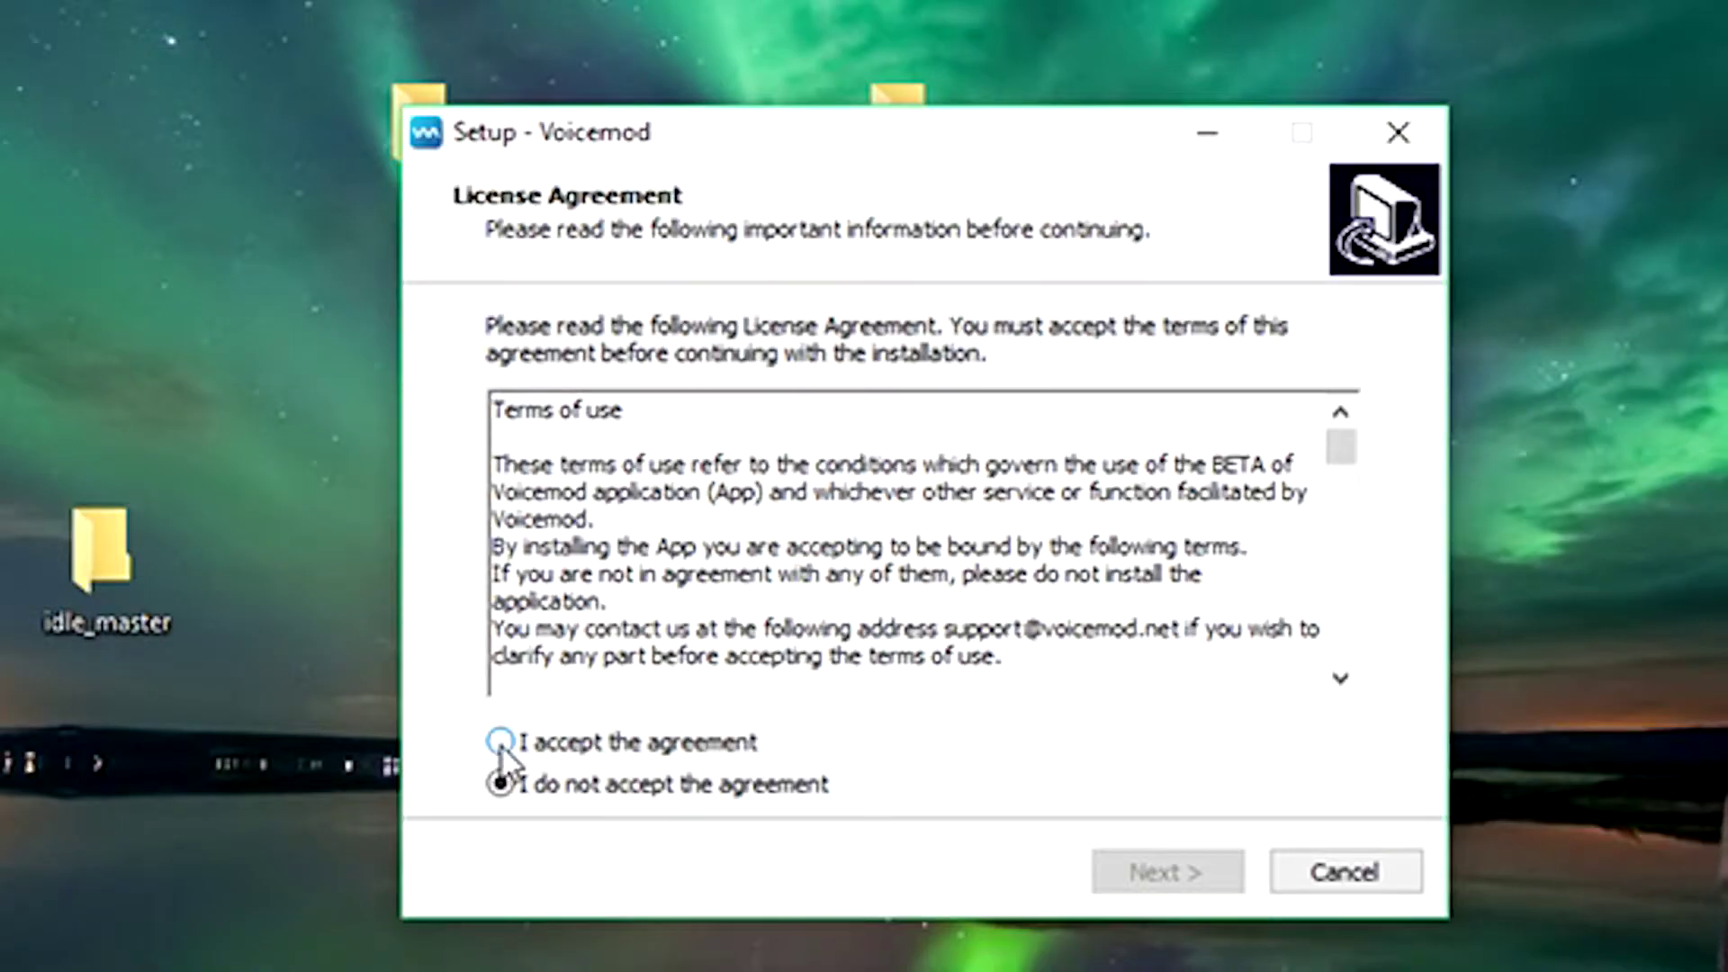
{"action": "left_click", "coordinate": [501, 742]}
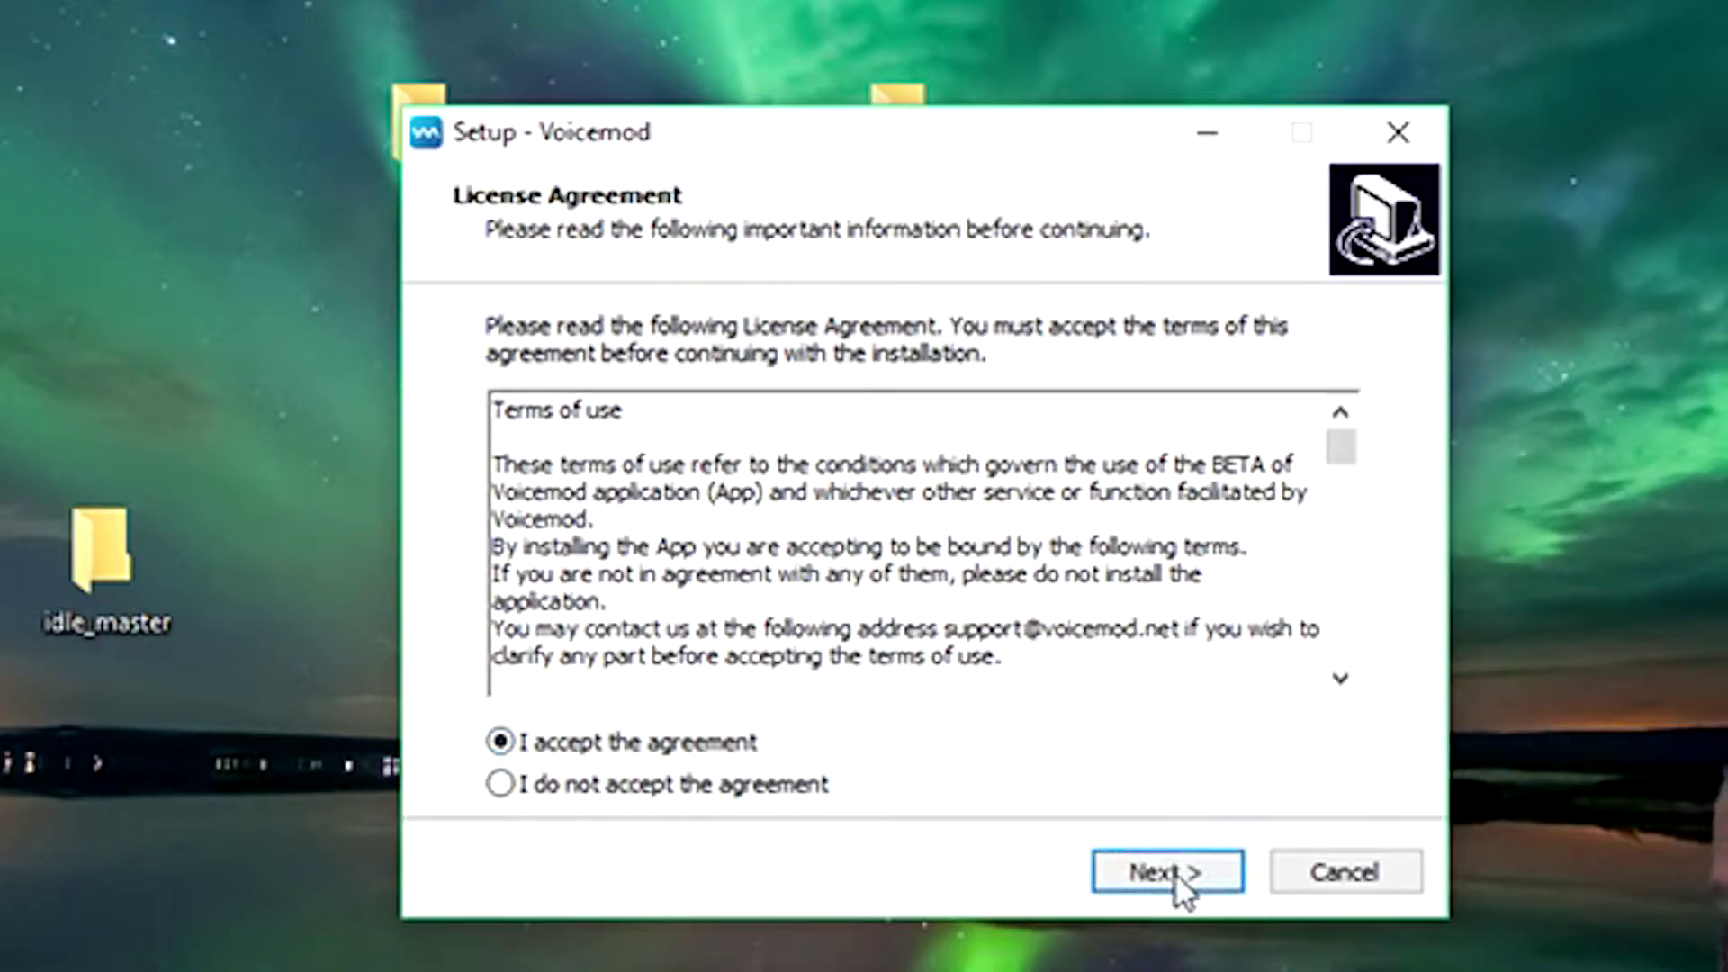
{"action": "left_click", "coordinate": [1175, 875]}
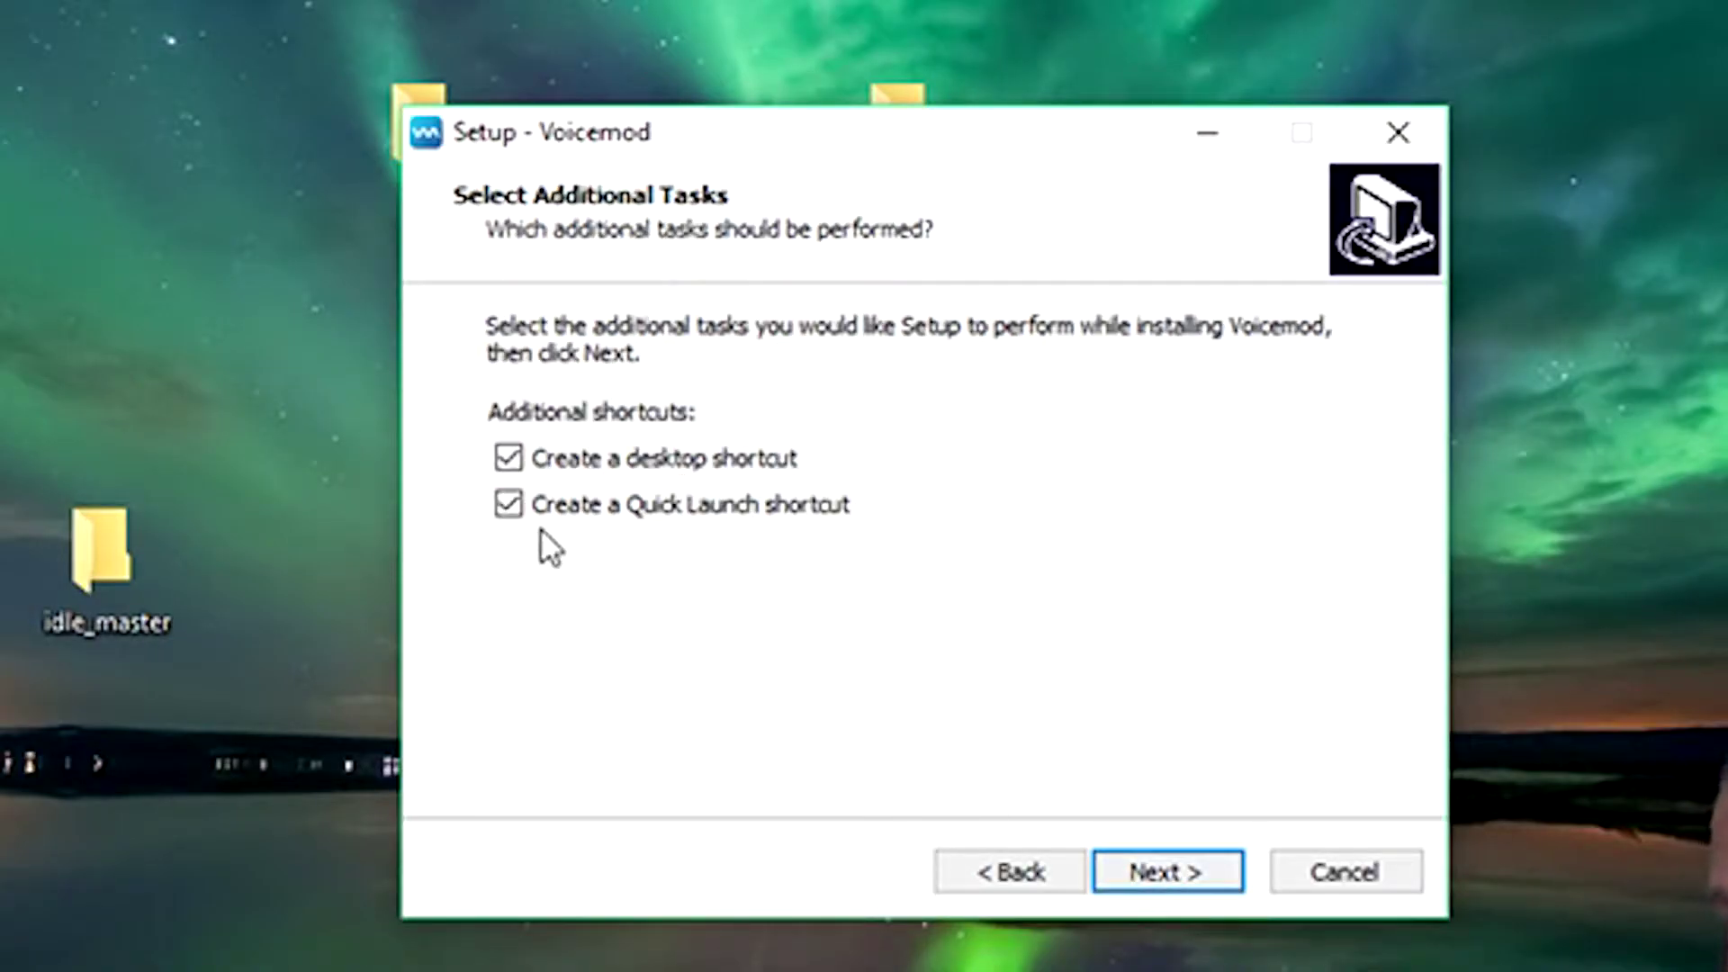
{"action": "left_click", "coordinate": [1133, 874]}
{"action": "left_click", "coordinate": [1133, 873]}
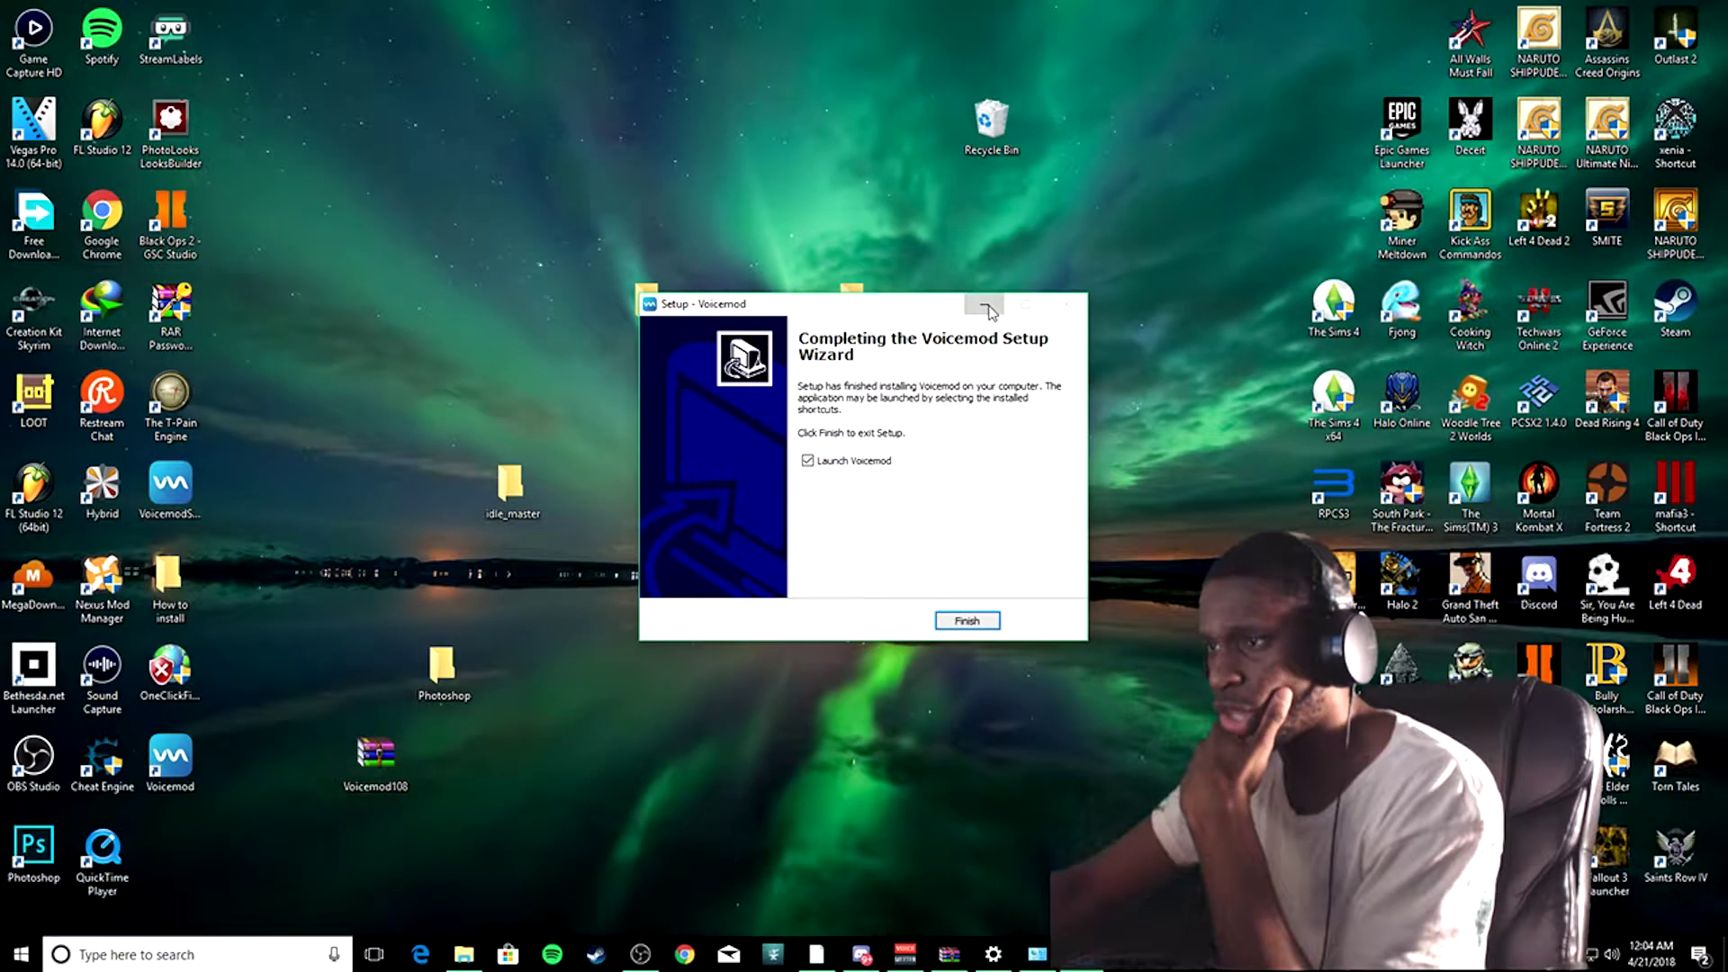
{"action": "left_click", "coordinate": [990, 310]}
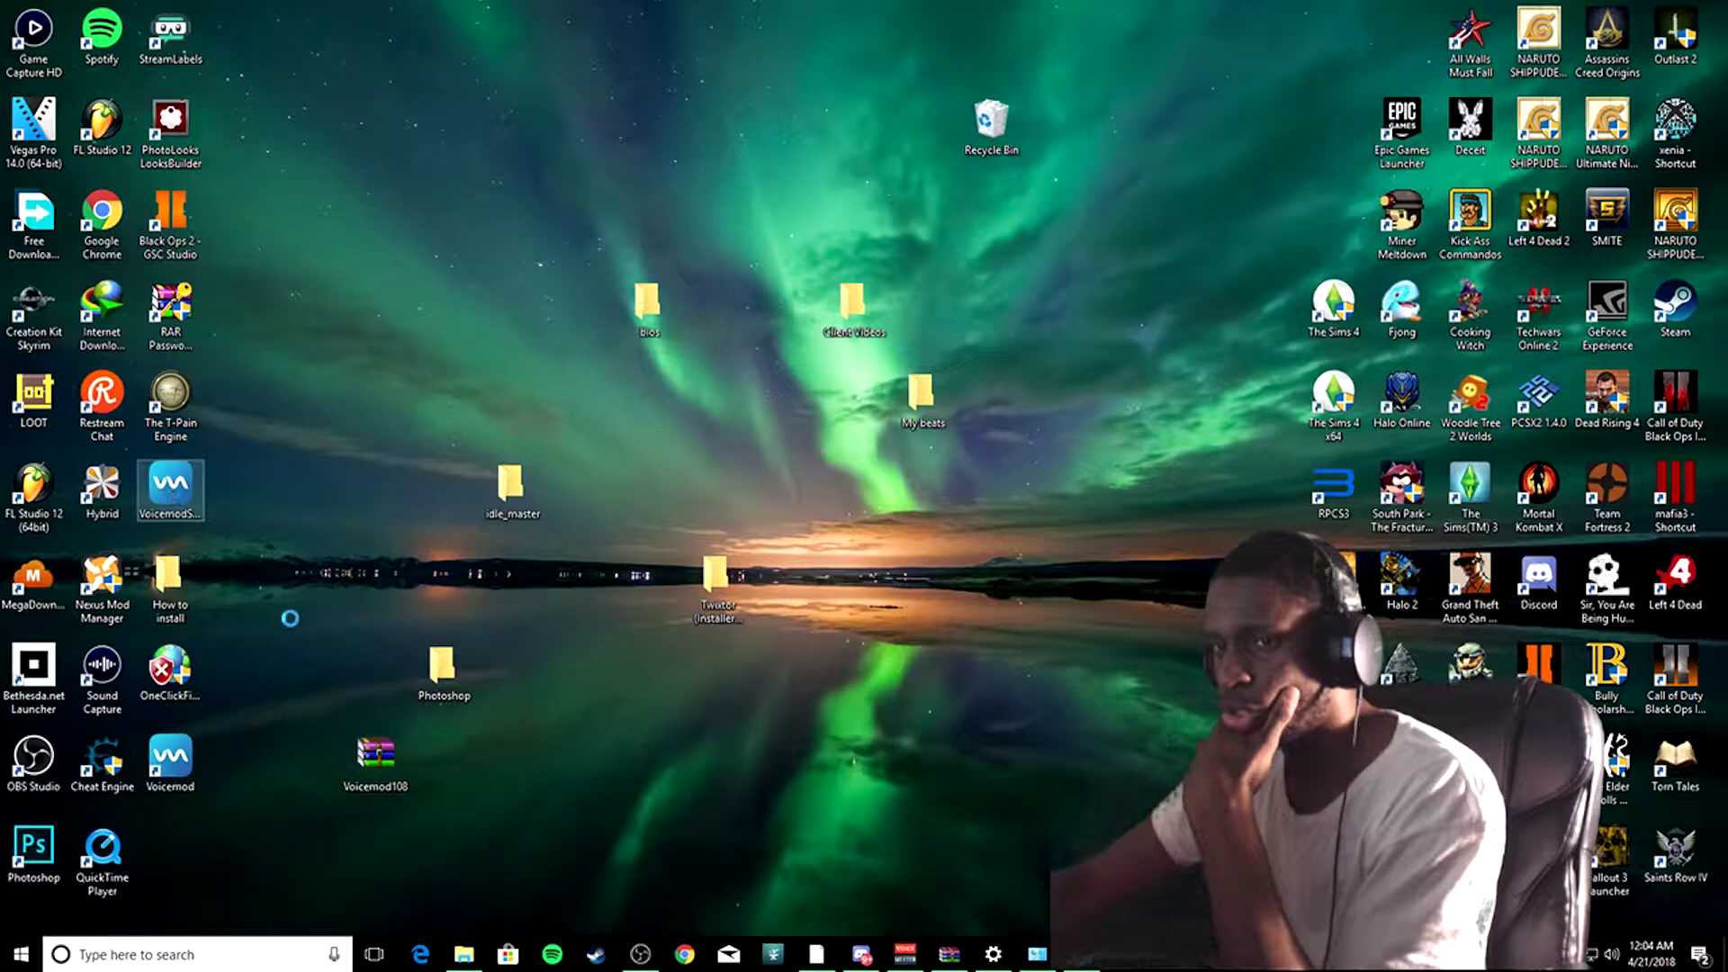
{"action": "right_click", "coordinate": [172, 493]}
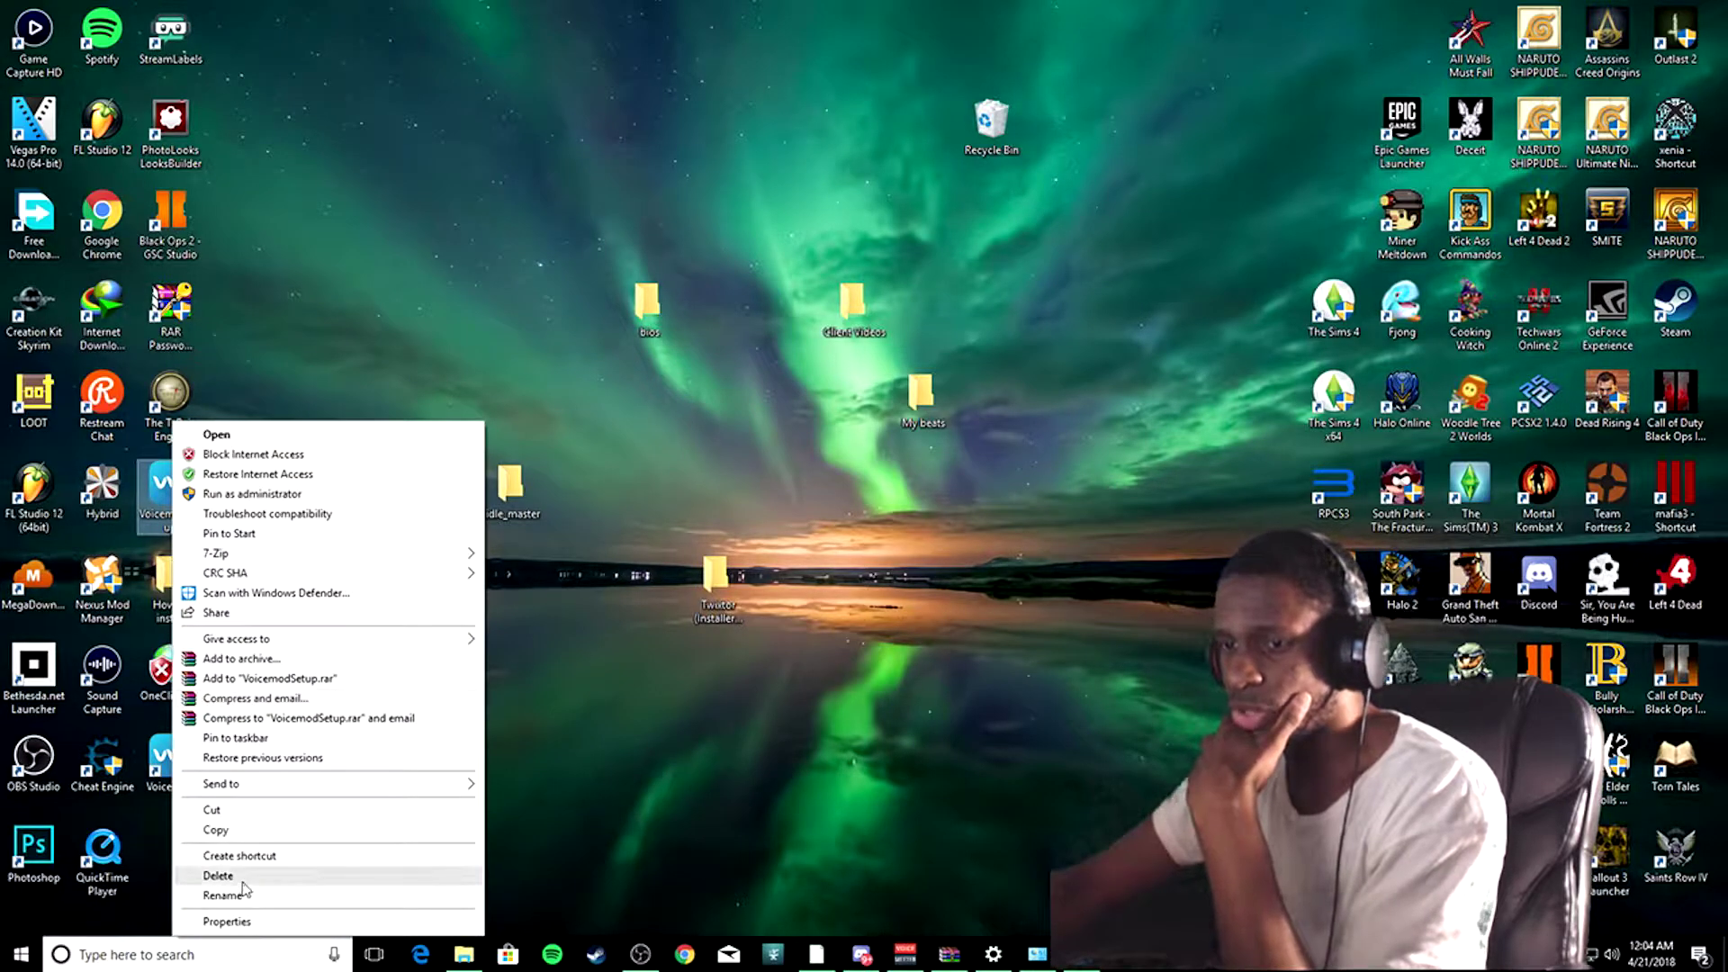
{"action": "left_click", "coordinate": [240, 878]}
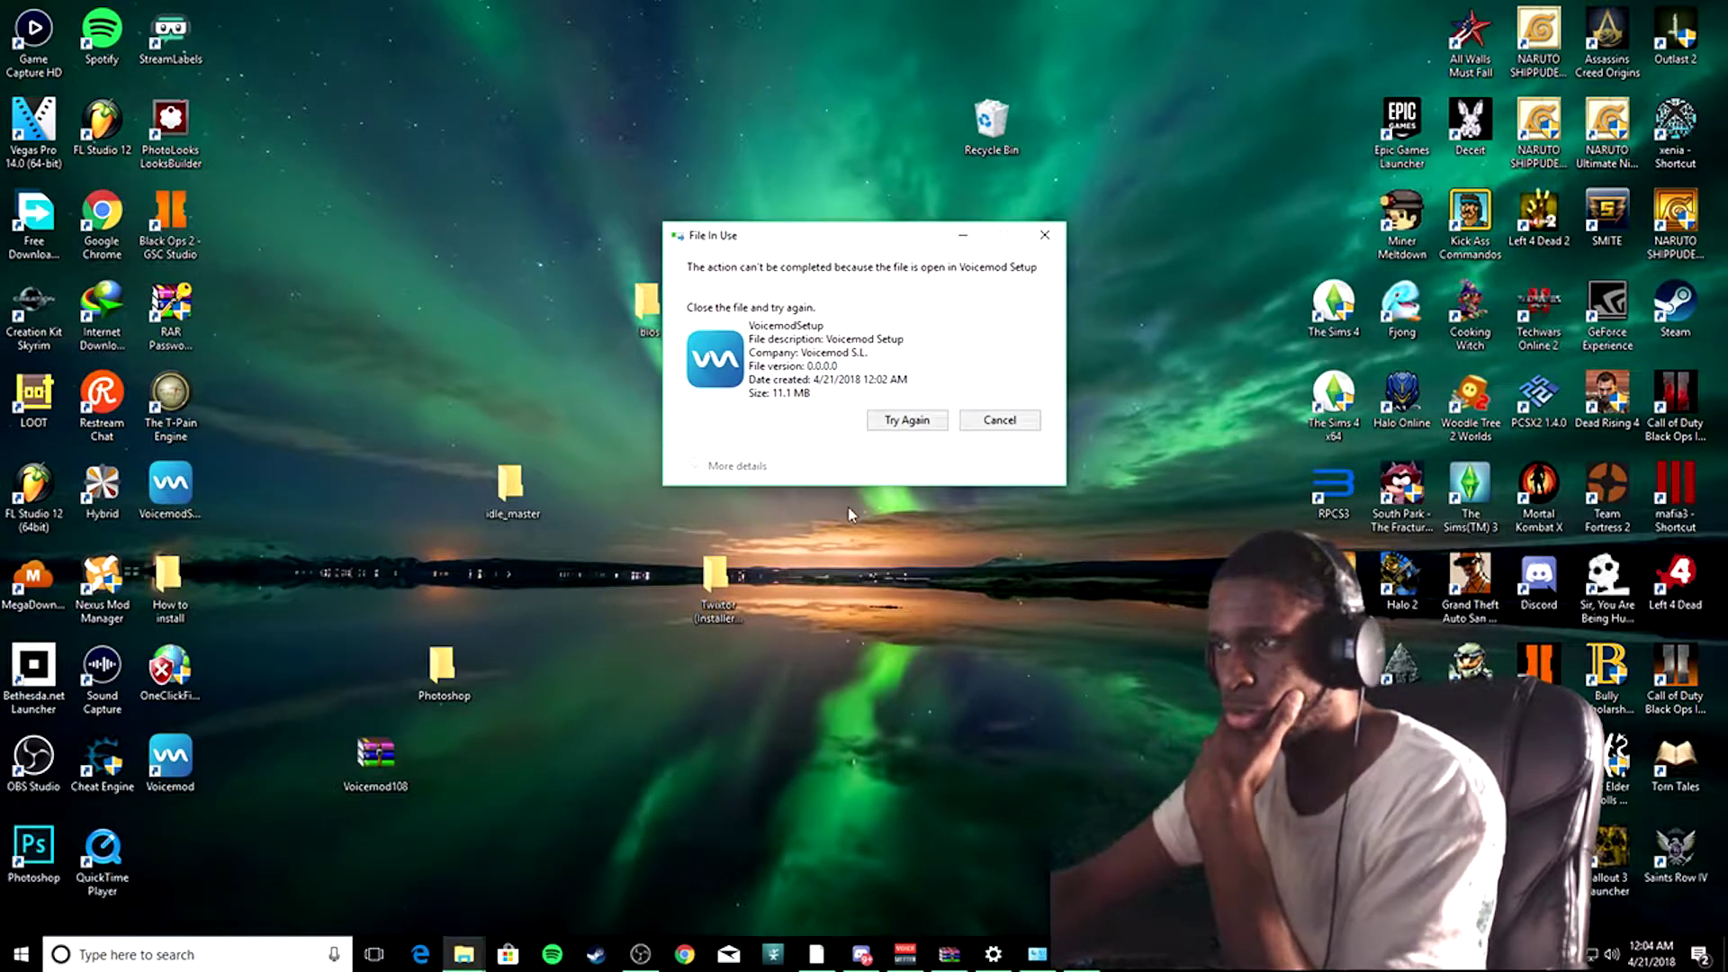
{"action": "left_click", "coordinate": [1046, 240]}
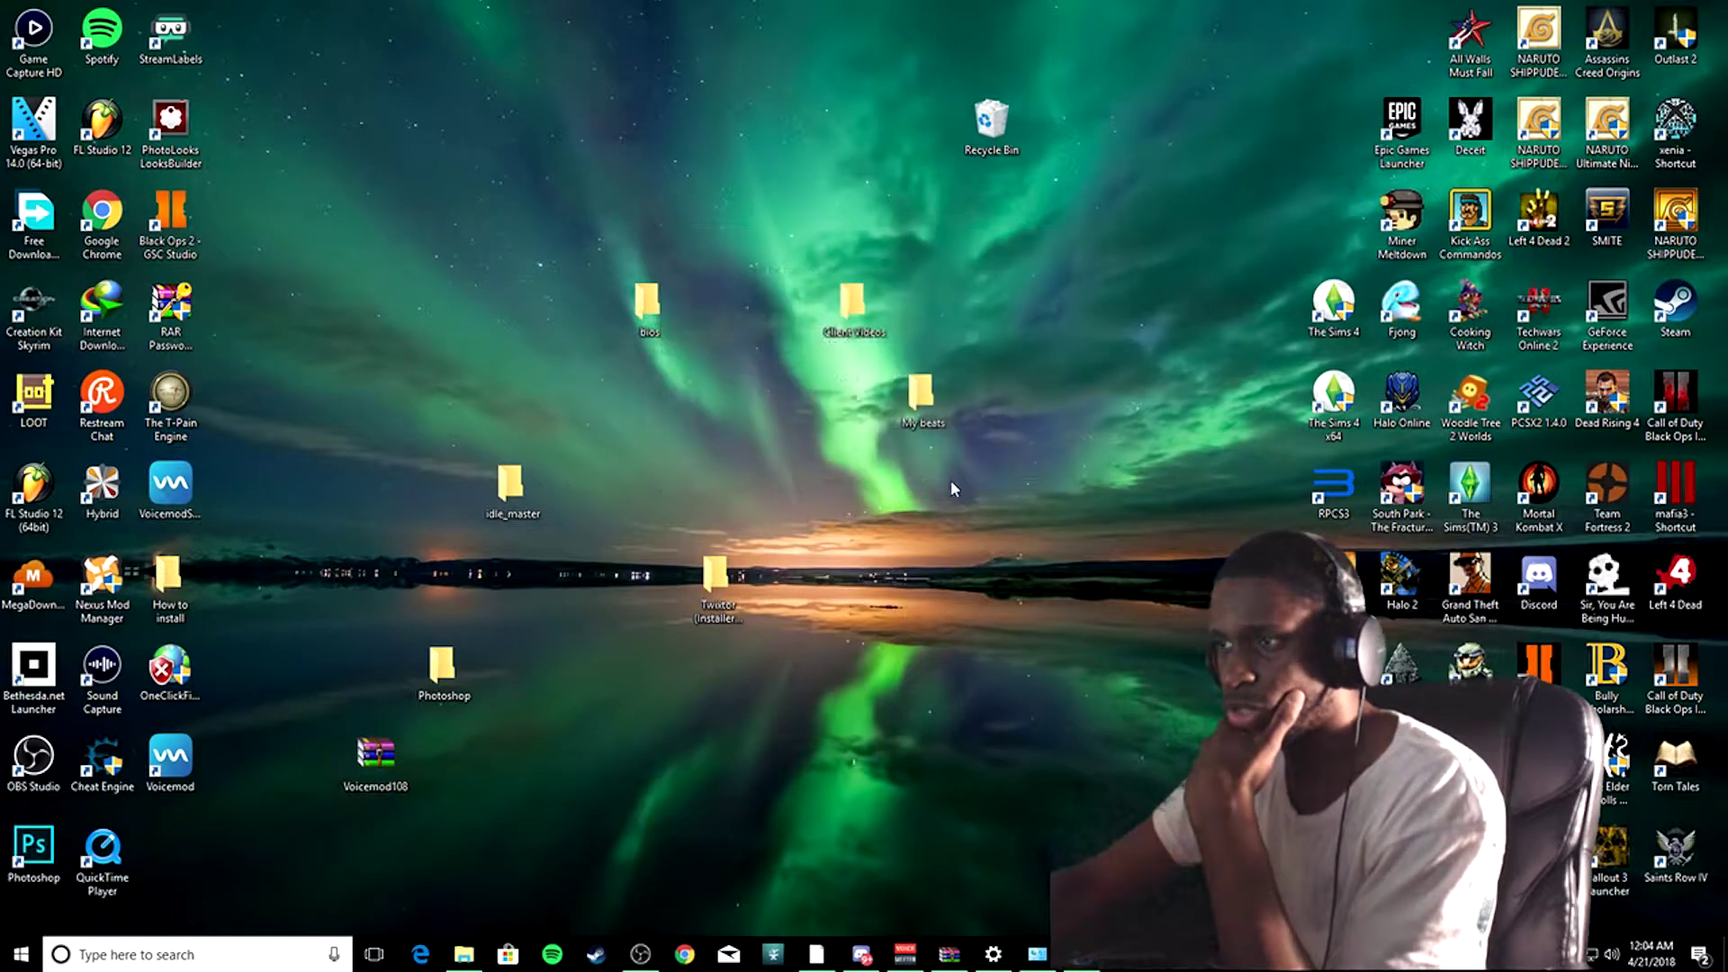
{"action": "right_click", "coordinate": [186, 751]}
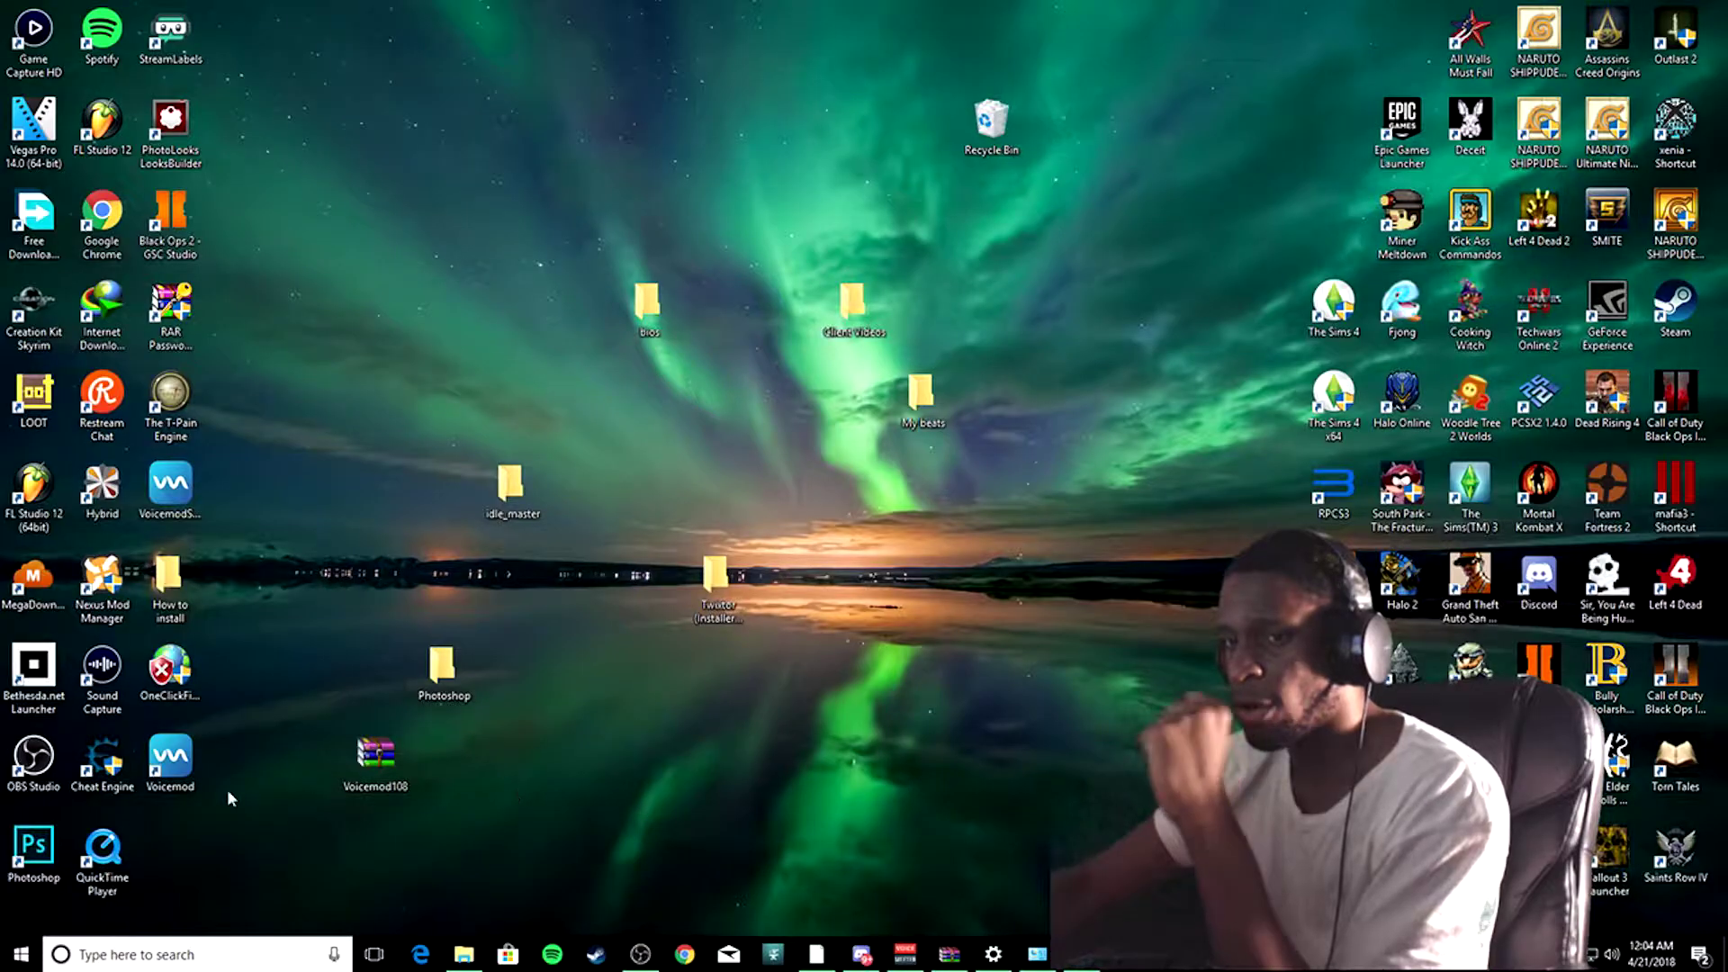
{"action": "right_click", "coordinate": [192, 767]}
{"action": "left_click", "coordinate": [548, 806]}
{"action": "right_click", "coordinate": [548, 806]}
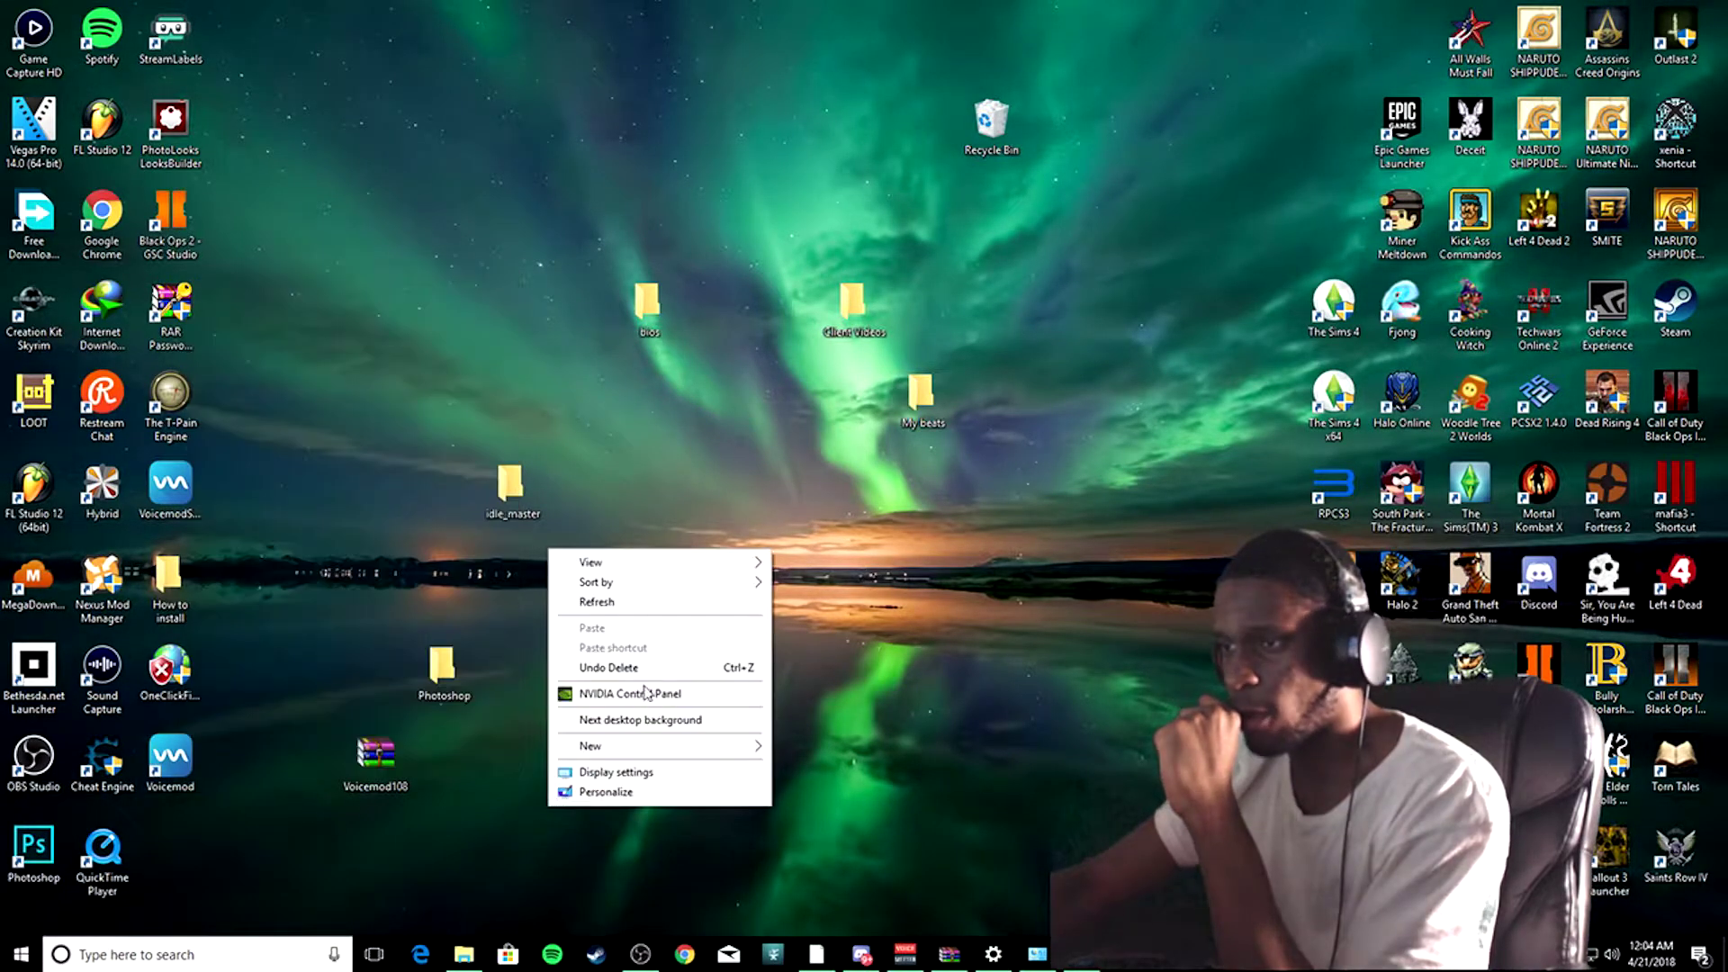
Step: Pick Microphone (HD Pro Webcam C920) as input and Speakers (VB-Audio VoiceMeeter VAIO) as output, dismissing the reminder
{"action": "left_click", "coordinate": [595, 601]}
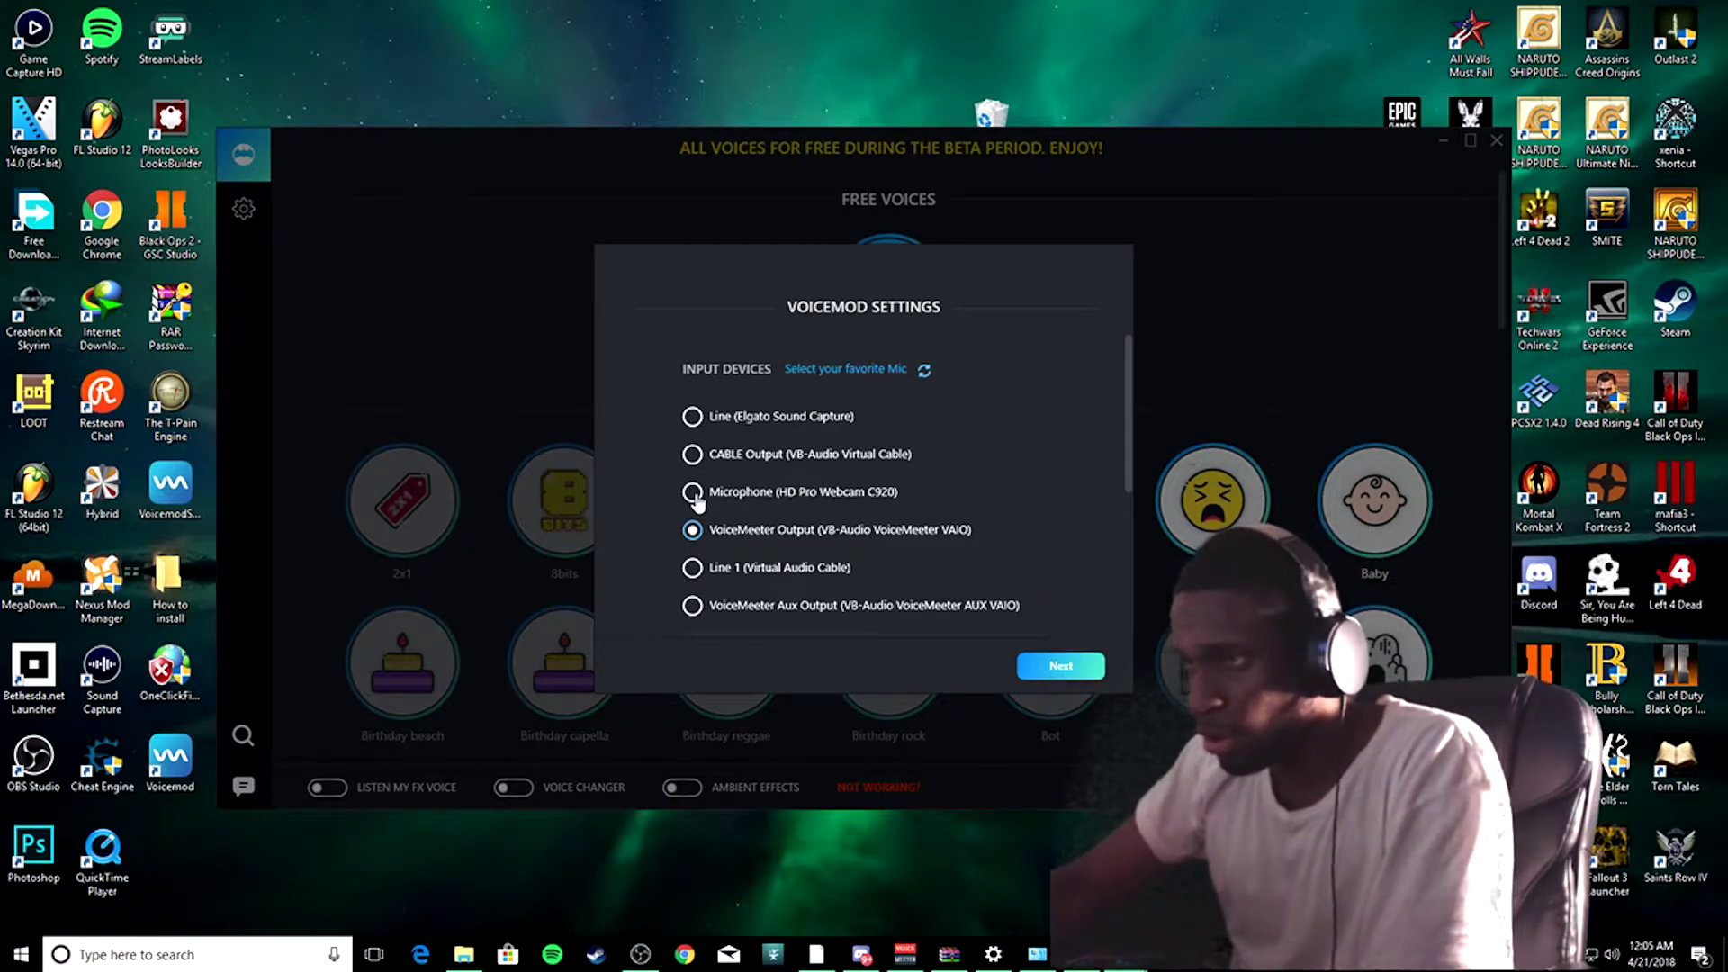
{"action": "left_click", "coordinate": [695, 494]}
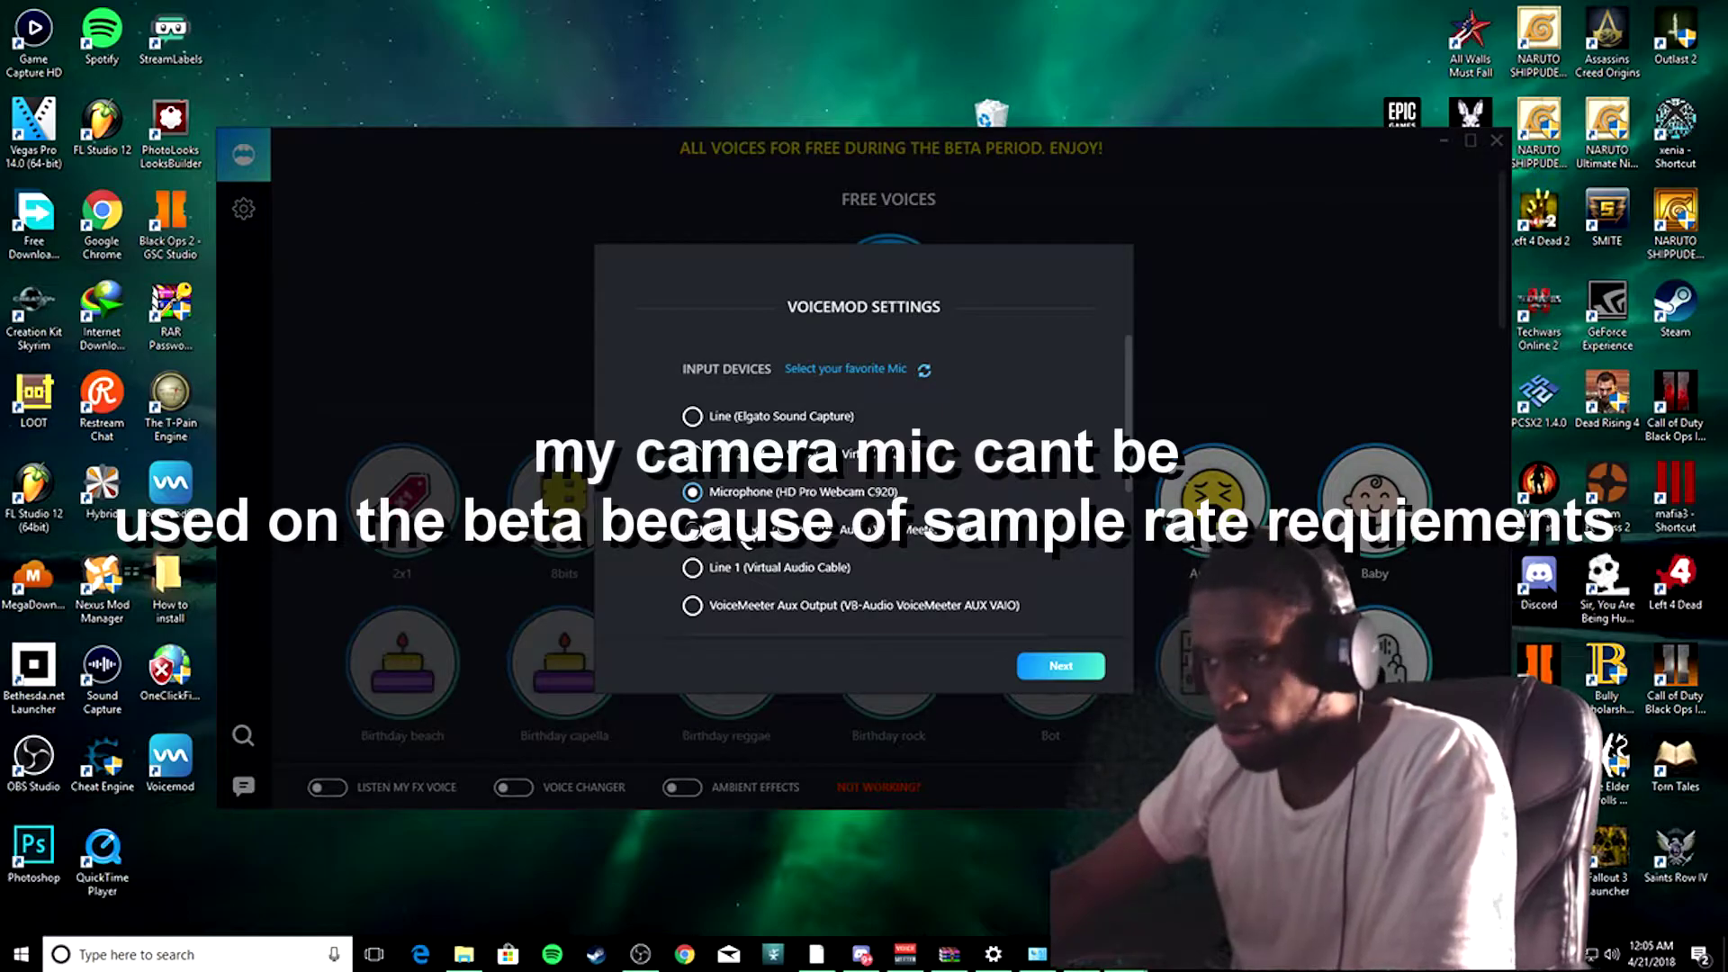
{"action": "scroll", "coordinate": [756, 570], "scroll_direction": "down", "scroll_amount": 2}
{"action": "scroll", "coordinate": [737, 557], "scroll_direction": "down", "scroll_amount": 3}
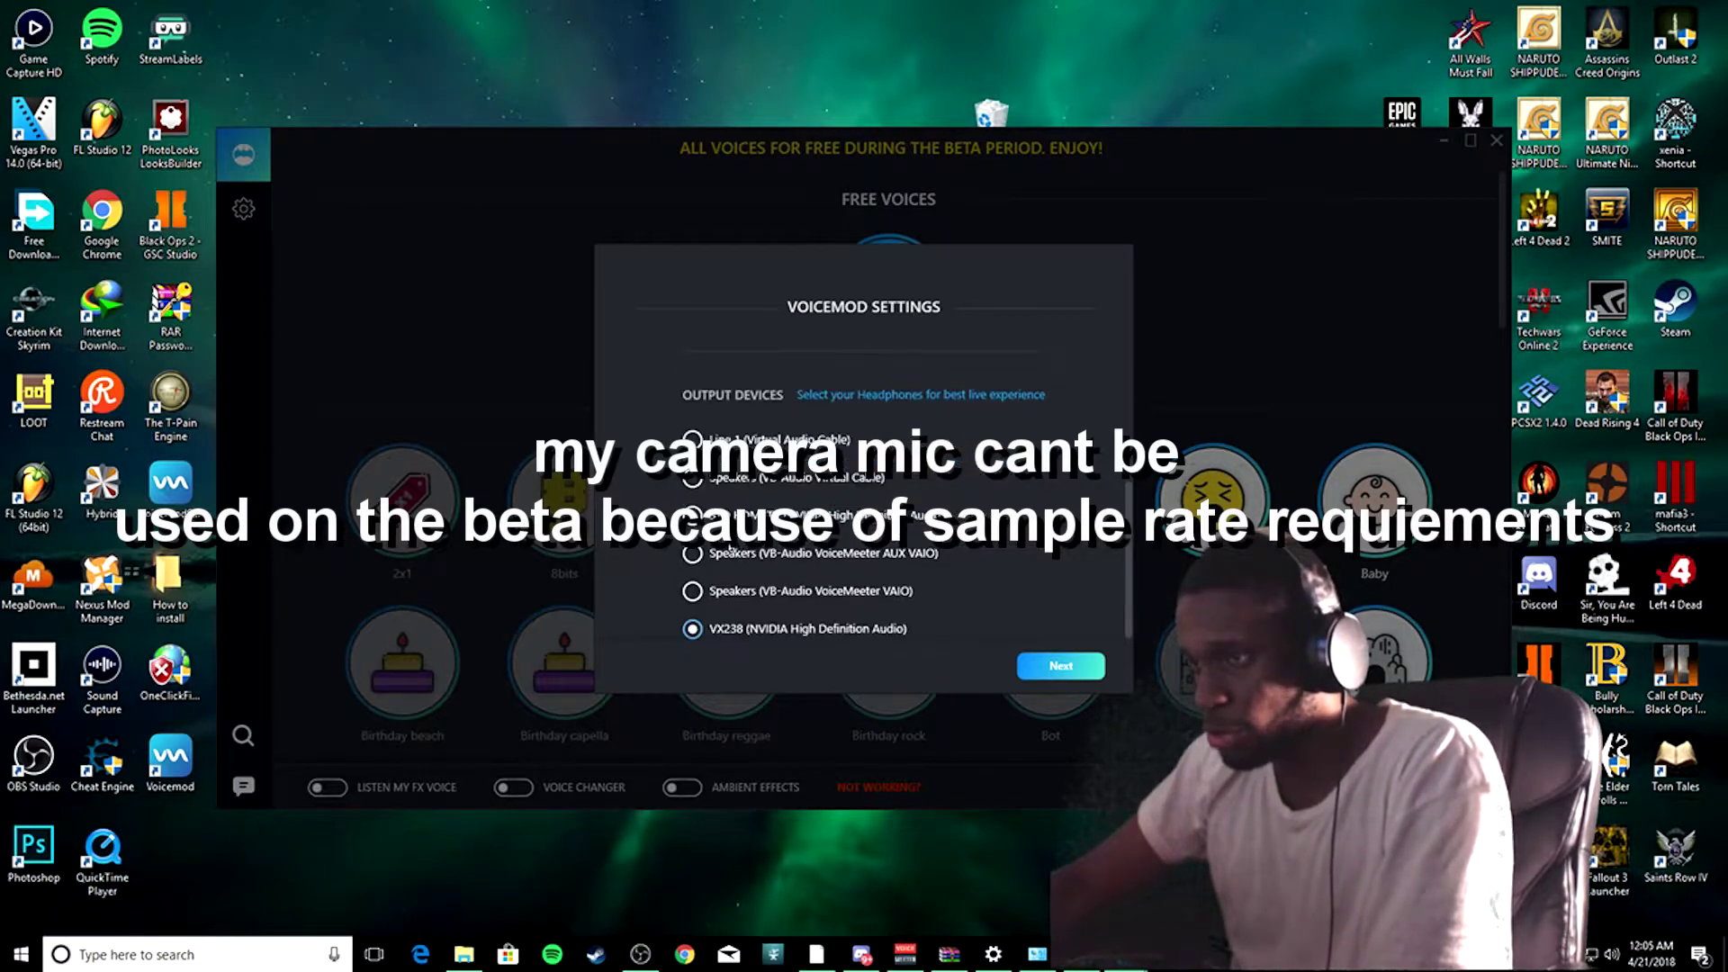
{"action": "left_click", "coordinate": [693, 591]}
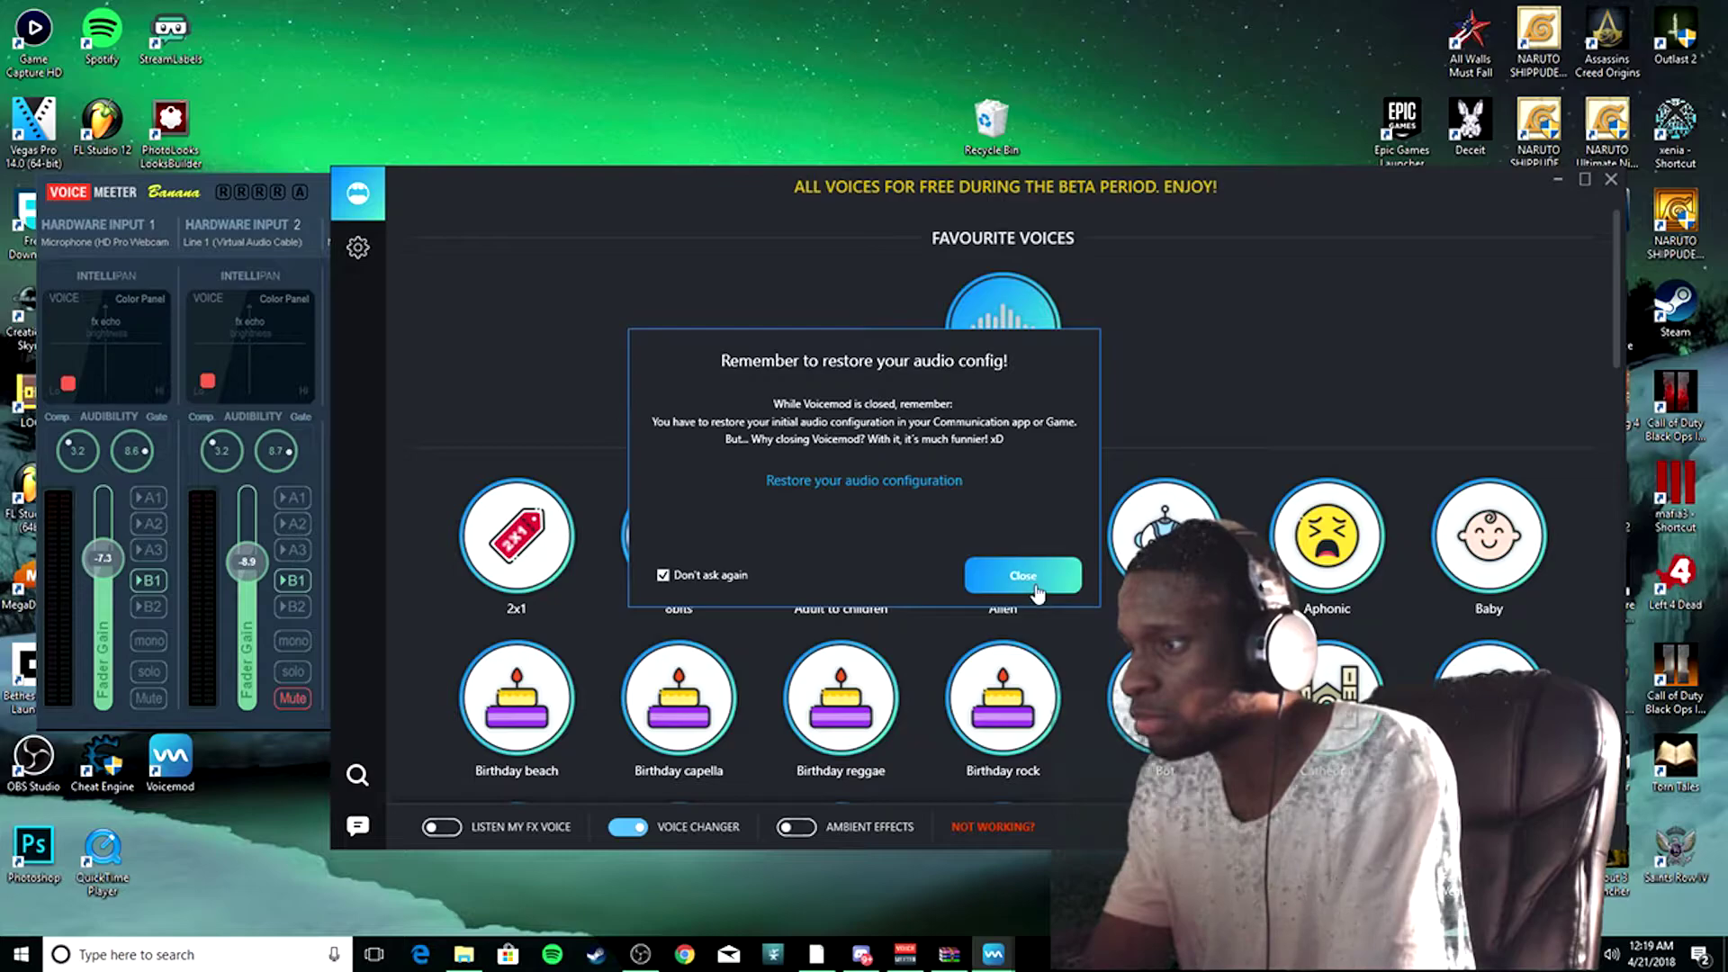
{"action": "left_click", "coordinate": [1000, 584]}
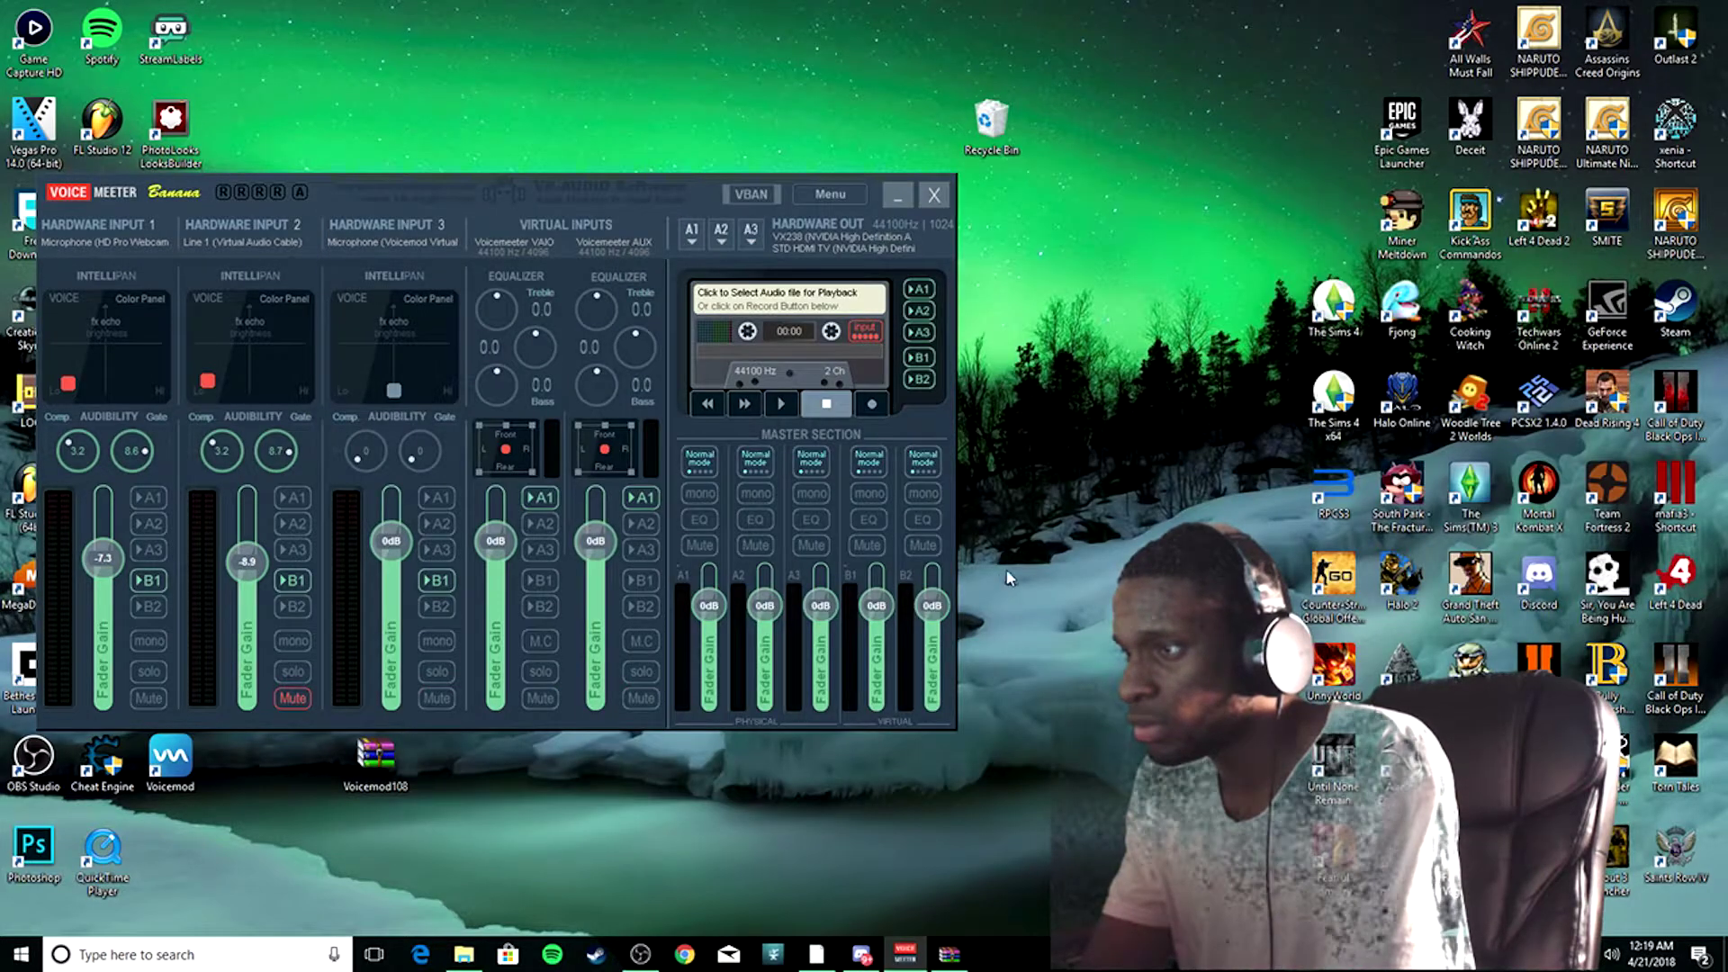
Step: Set Voicemeeter hardware input 1 to MME: Microphone (HD Pro Webcam C920)
{"action": "right_click", "coordinate": [1063, 601]}
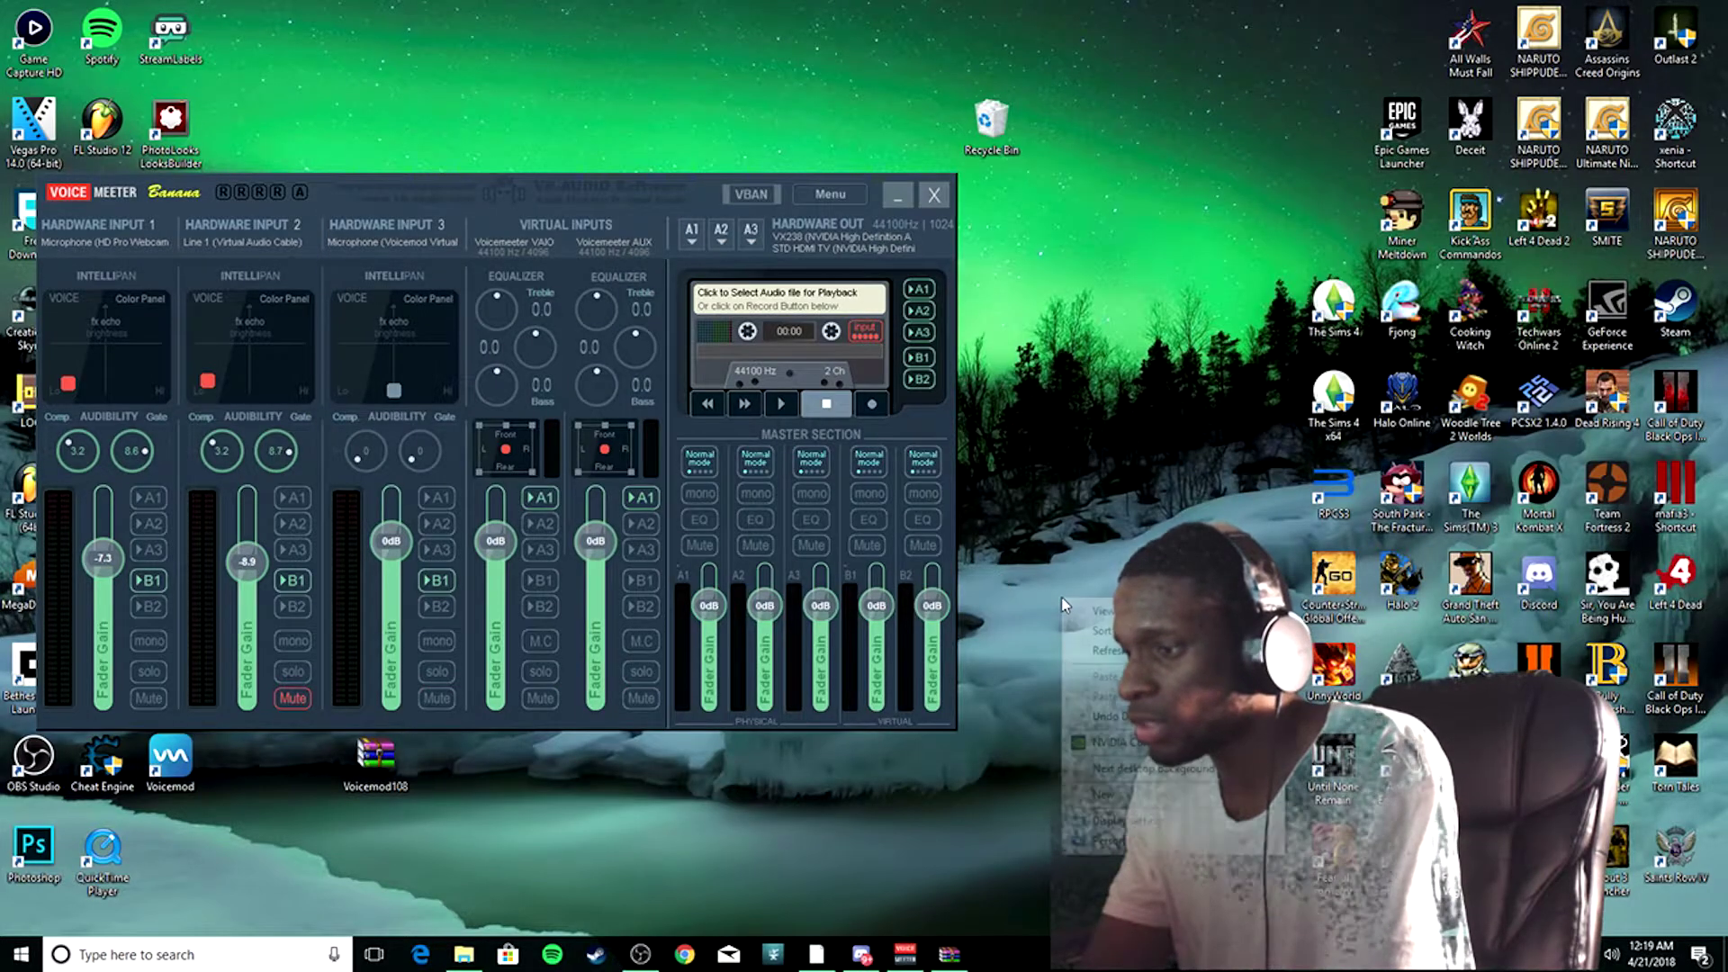
{"action": "left_click", "coordinate": [912, 607]}
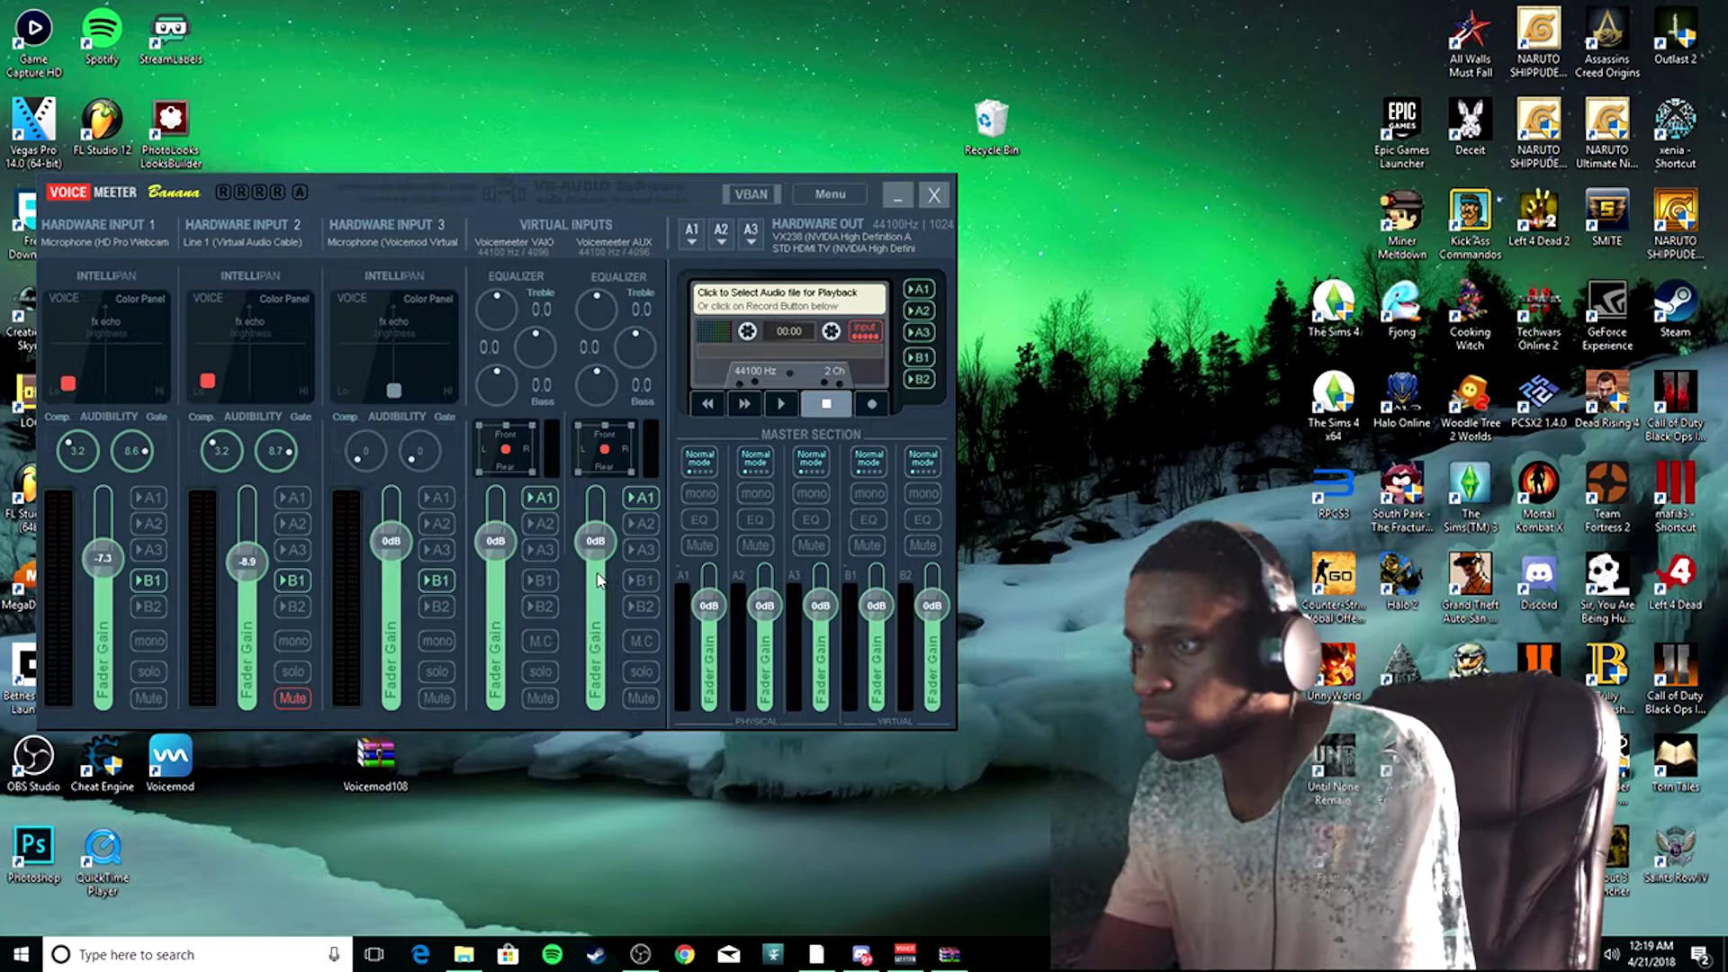
{"action": "left_click", "coordinate": [119, 252]}
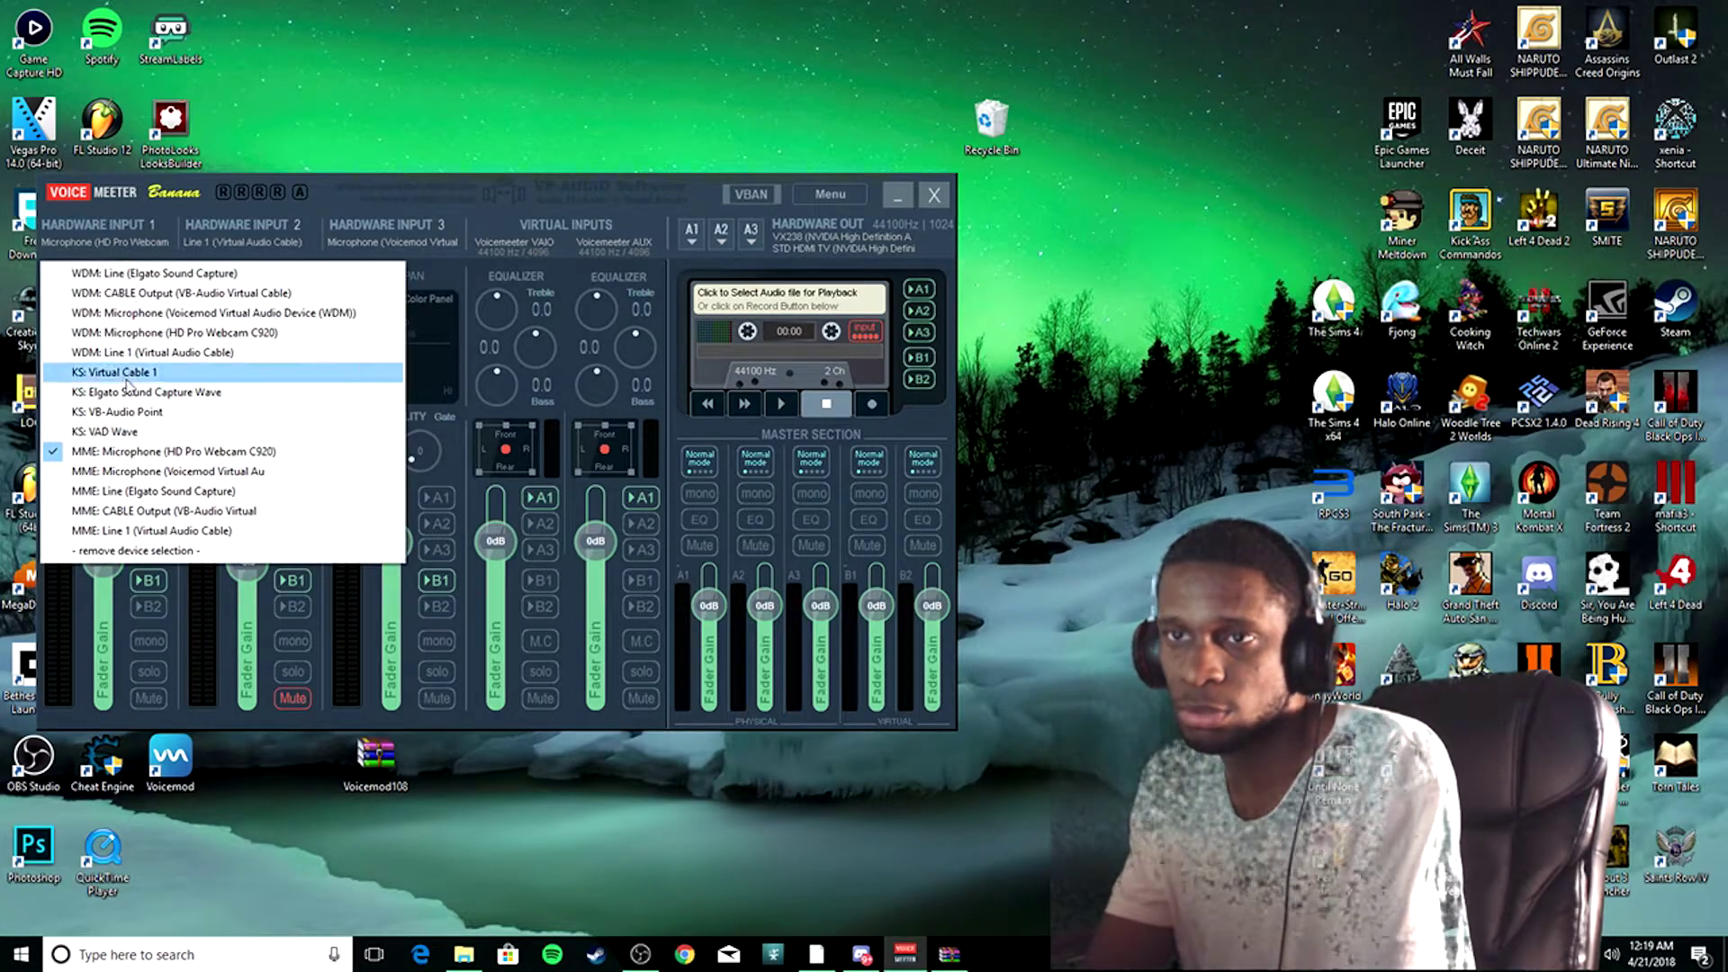
{"action": "left_click", "coordinate": [108, 456]}
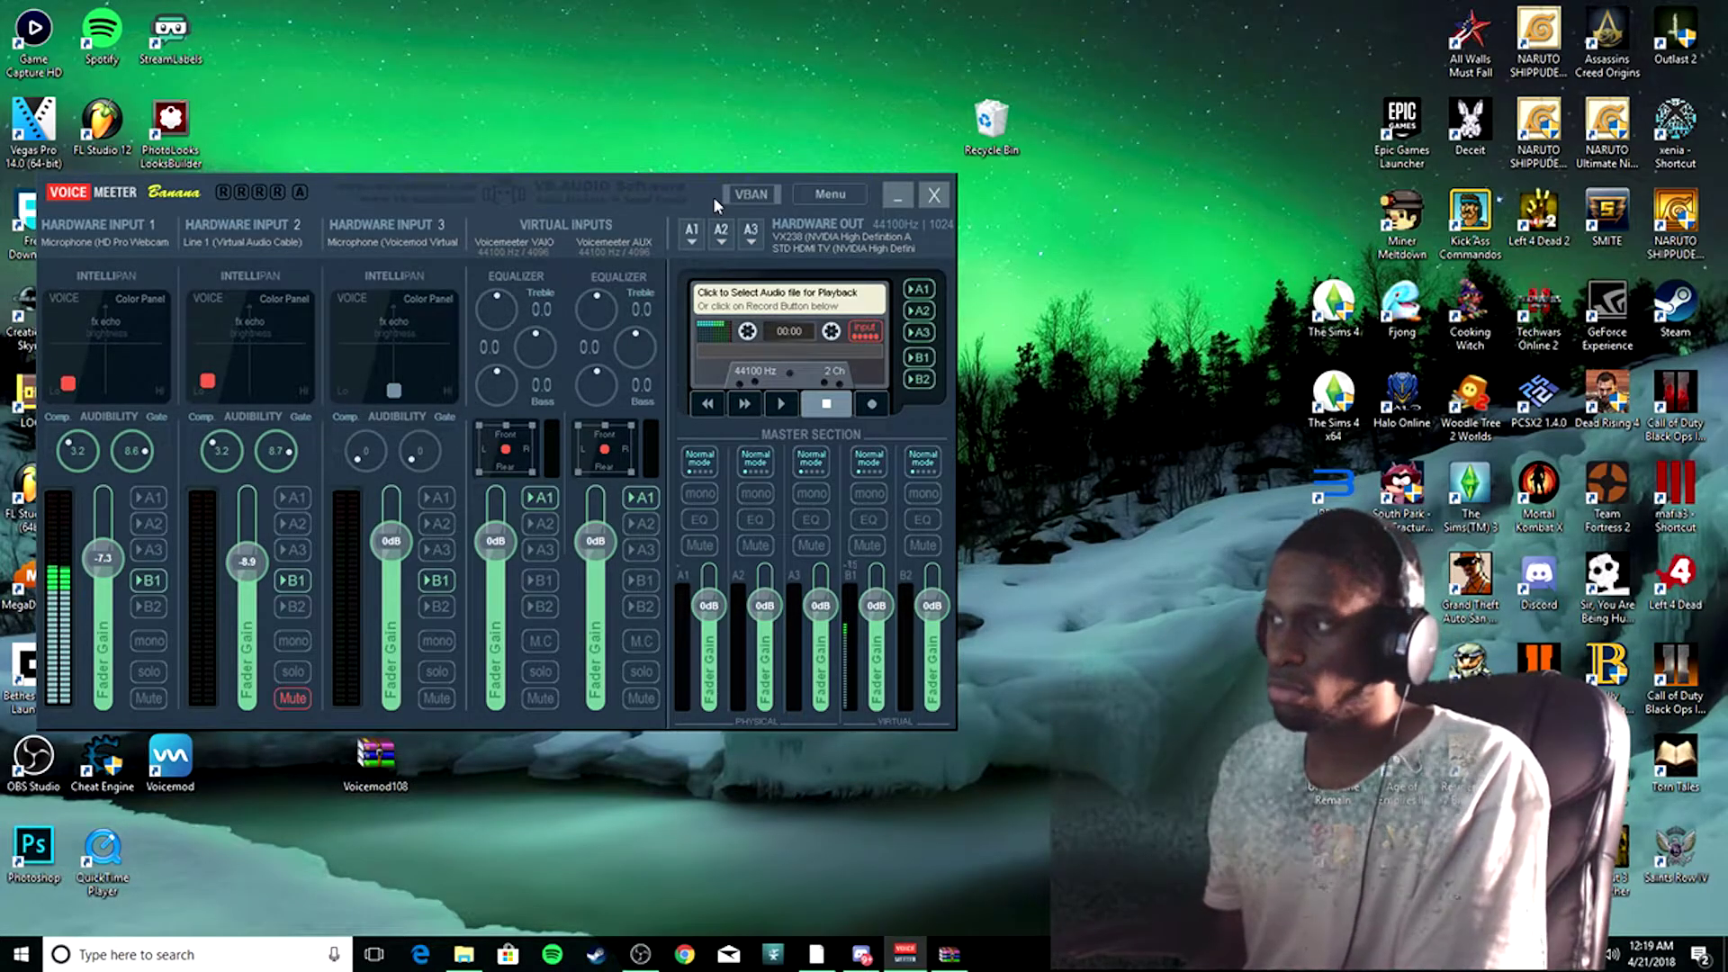
Step: Relaunch Voicemod from its desktop shortcut and open the Windows Sound recording devices list
{"action": "mouse_move", "coordinate": [713, 195]}
{"action": "left_mouse_down"}
{"action": "mouse_move", "coordinate": [1322, 151]}
{"action": "mouse_move", "coordinate": [1222, 159]}
{"action": "left_mouse_up"}
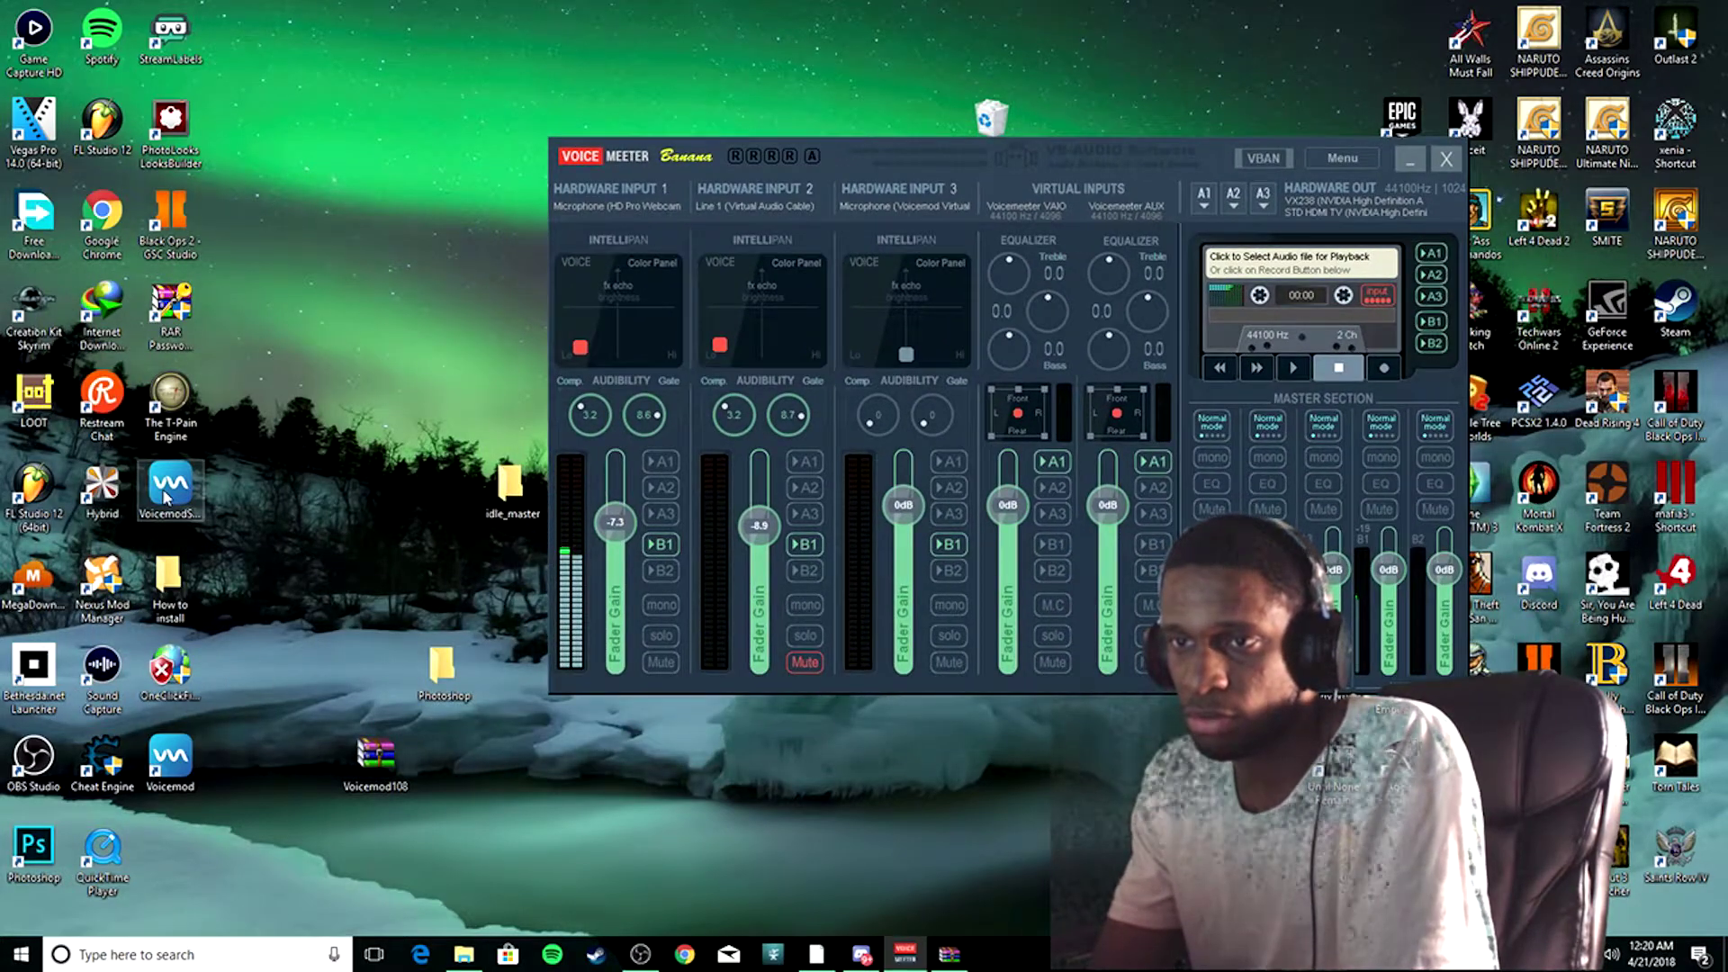
{"action": "right_click", "coordinate": [168, 495]}
{"action": "left_click", "coordinate": [509, 652]}
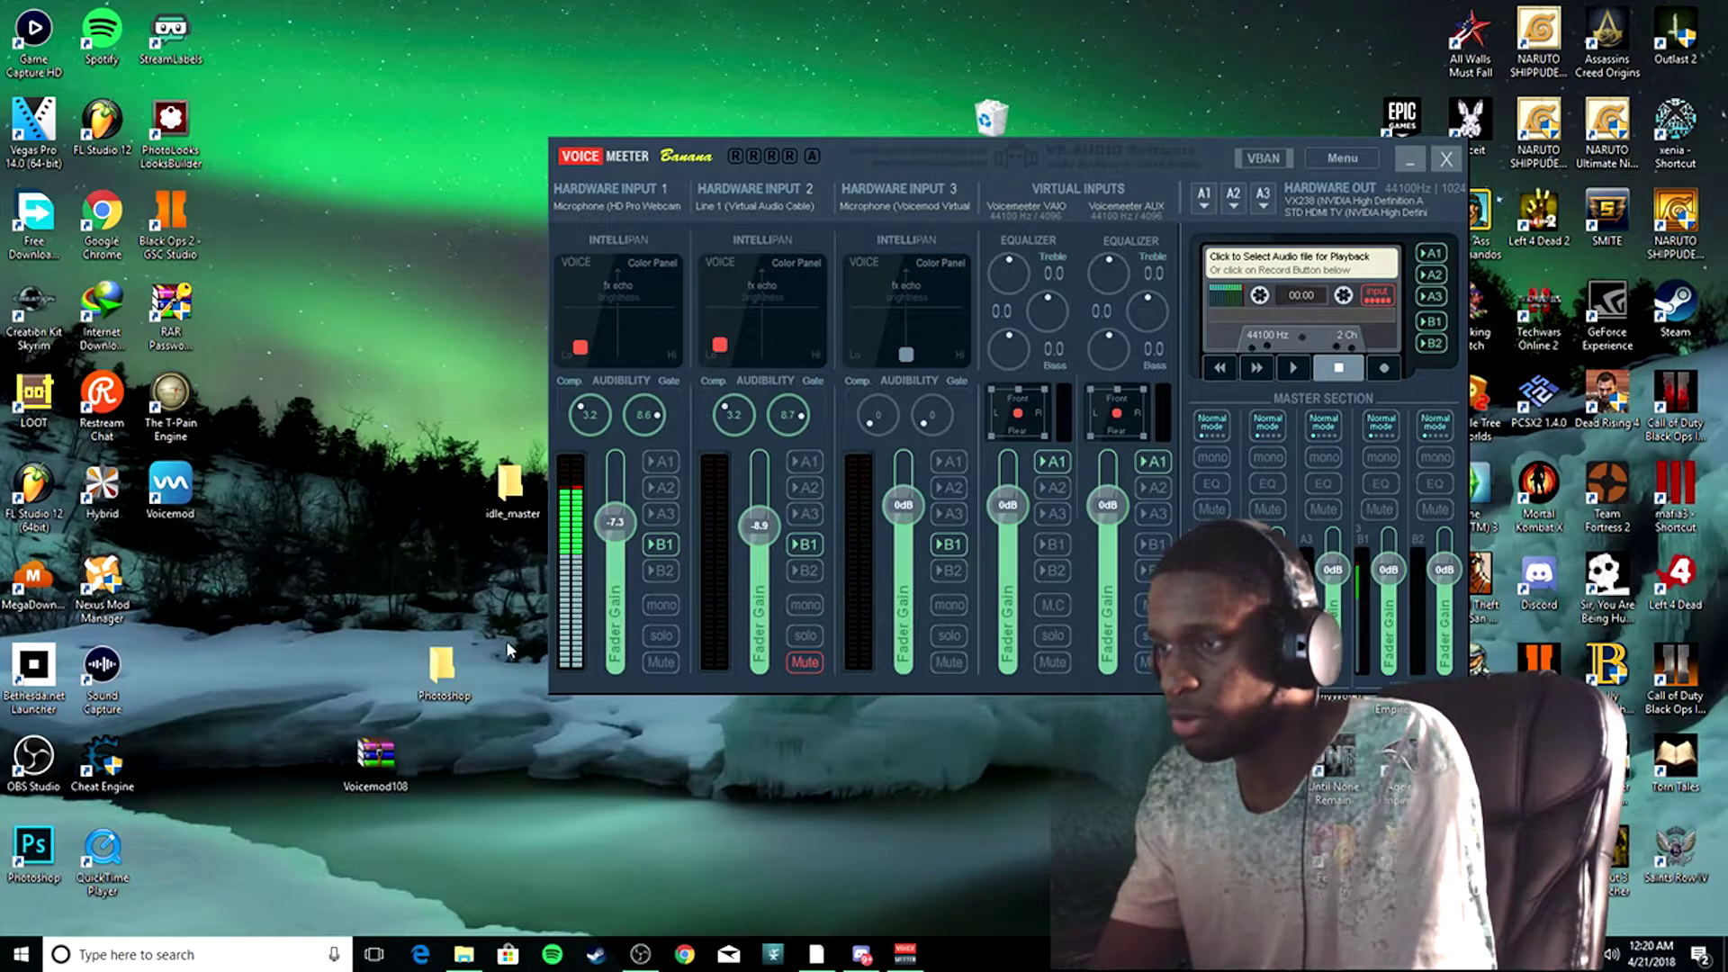
{"action": "double_click", "coordinate": [169, 489]}
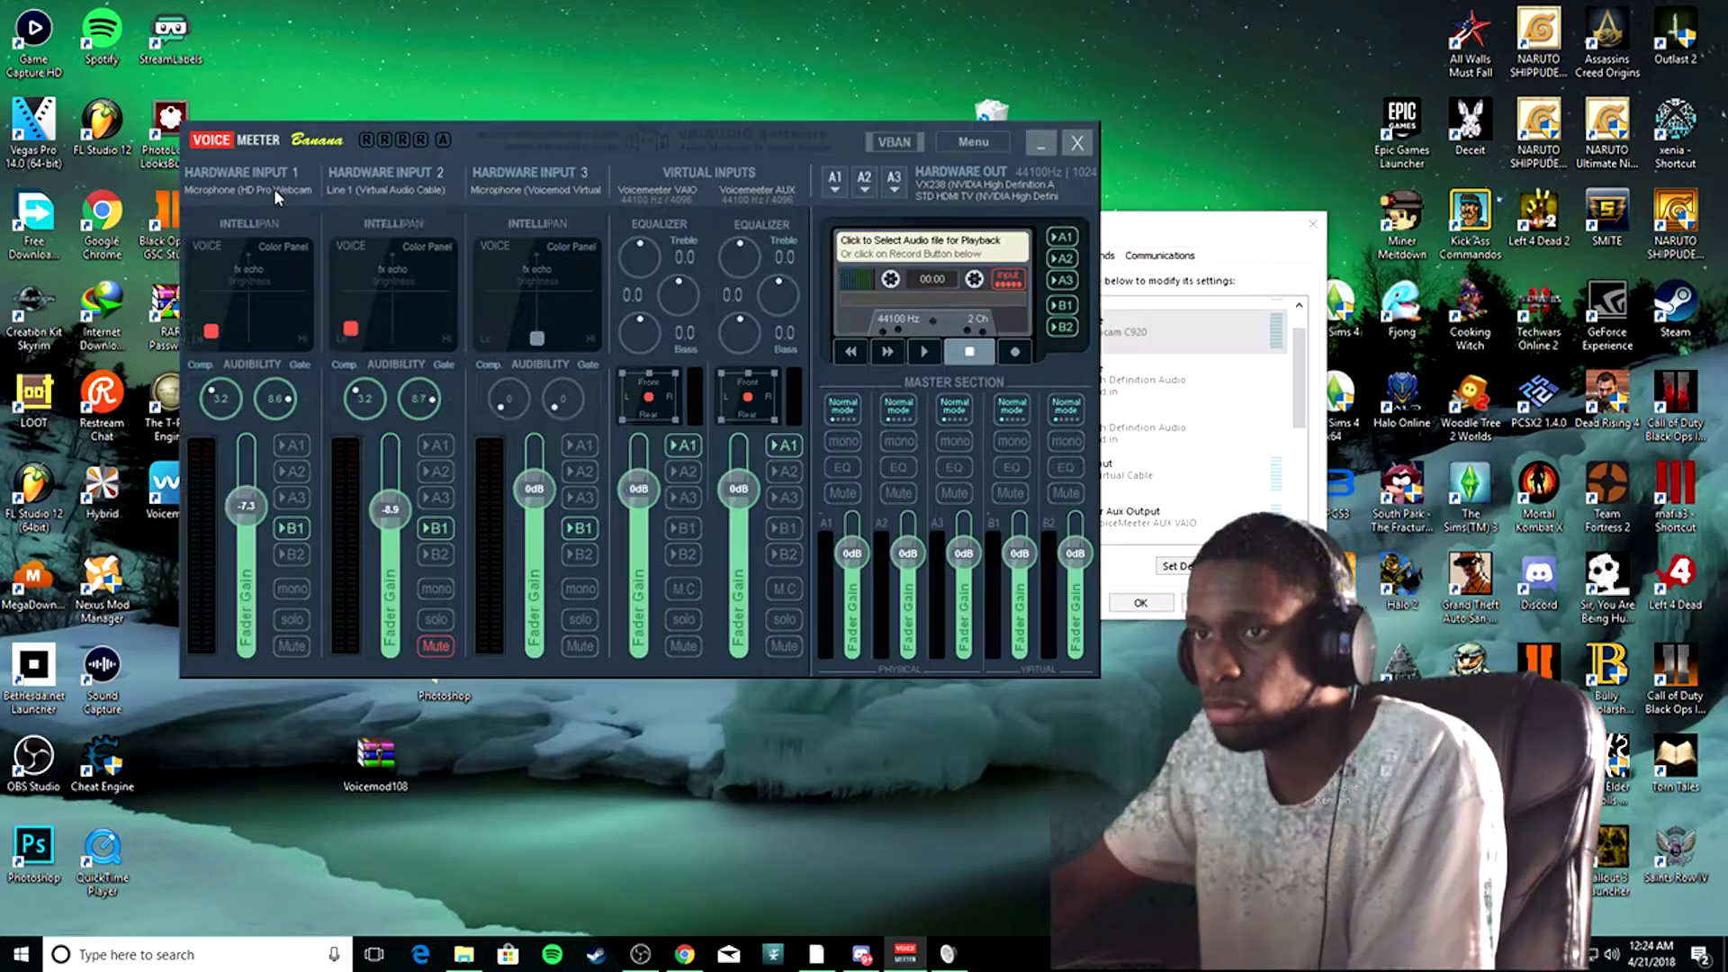
{"action": "left_click", "coordinate": [240, 175]}
{"action": "left_click", "coordinate": [271, 378]}
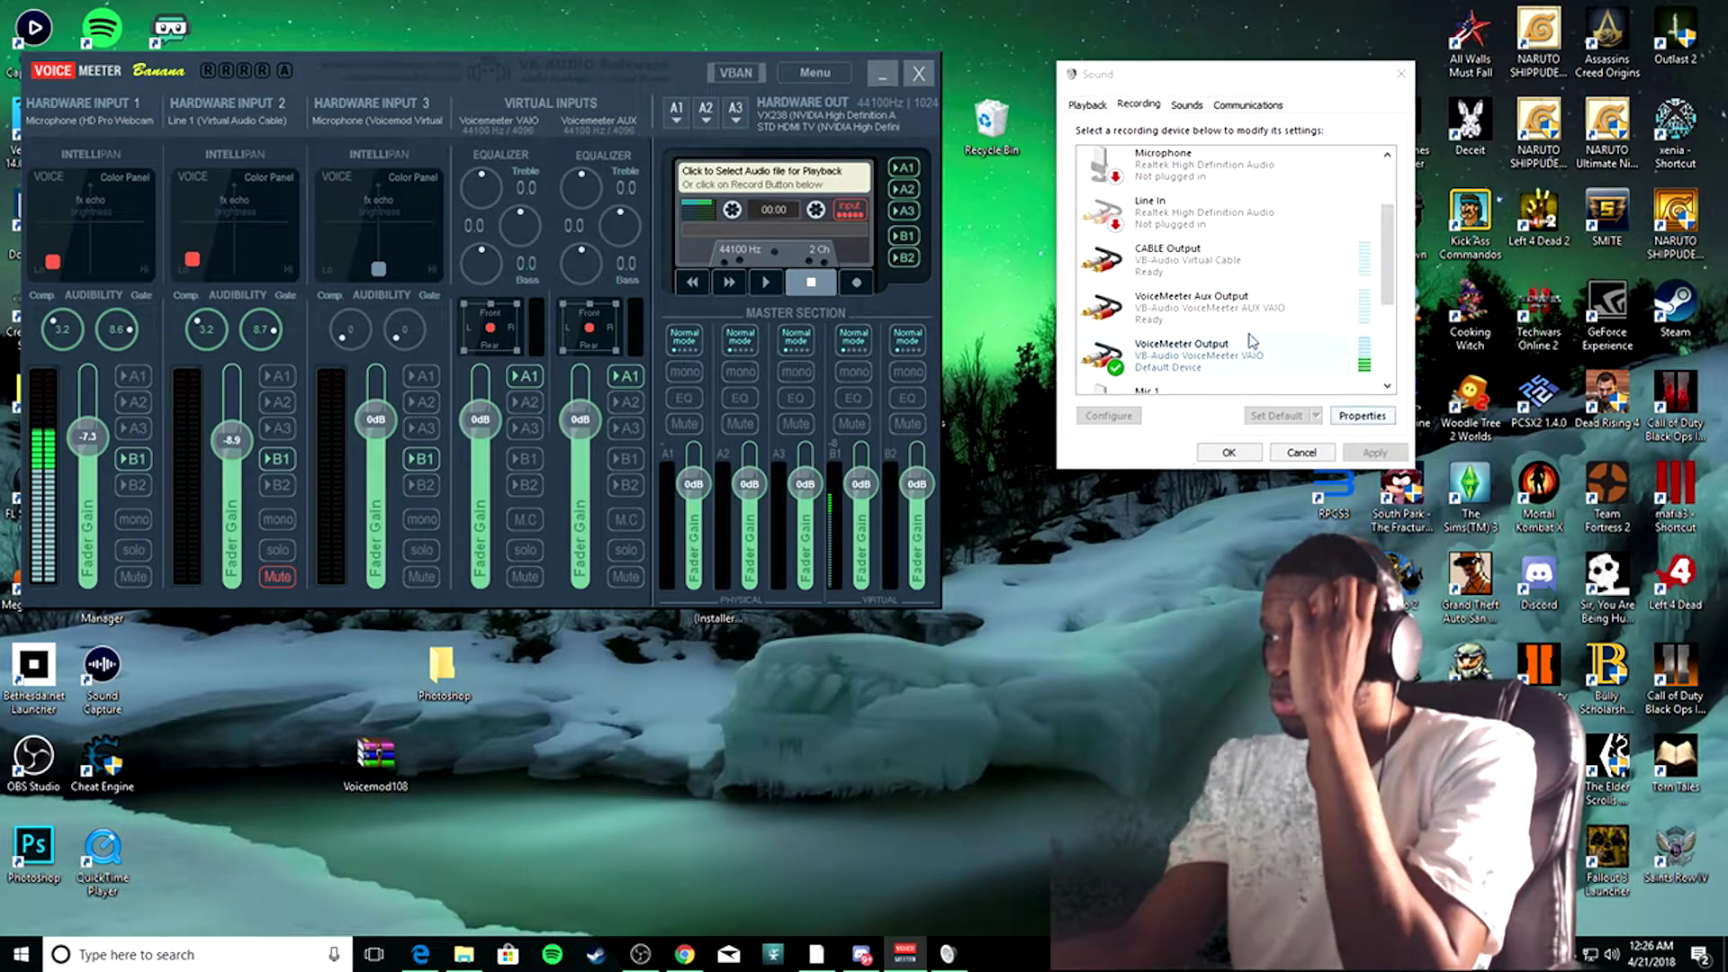
{"action": "scroll", "coordinate": [1250, 341], "scroll_direction": "up", "scroll_amount": 1}
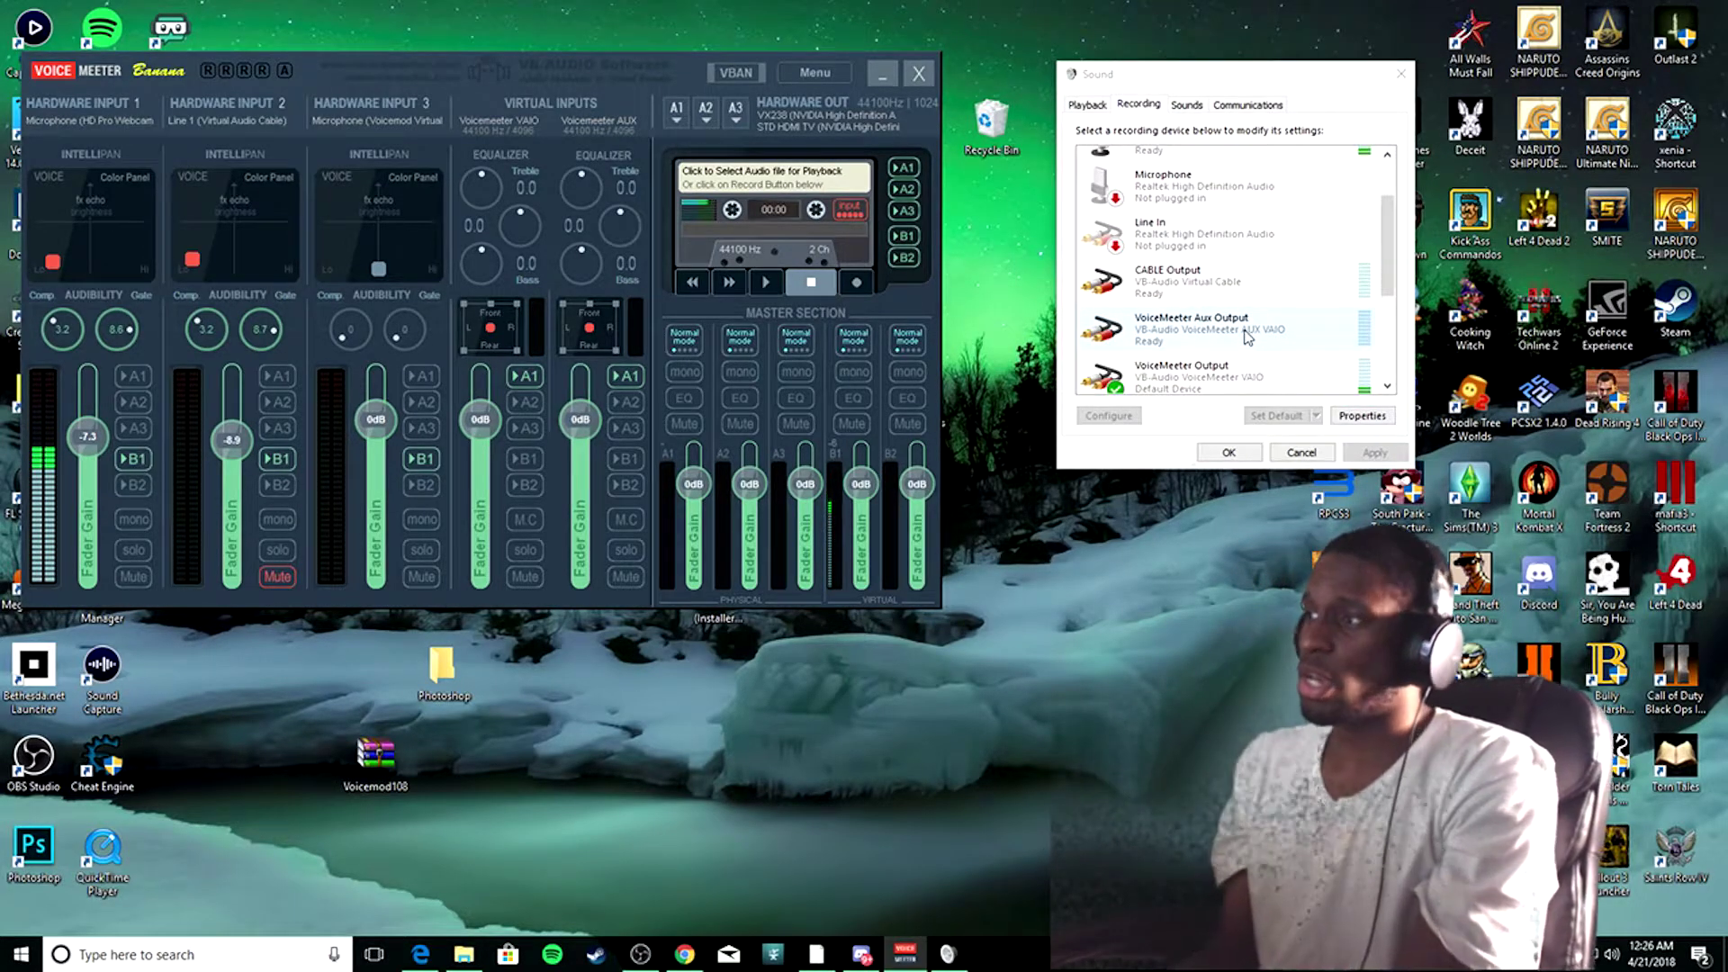
{"action": "scroll", "coordinate": [1229, 270], "scroll_direction": "up", "scroll_amount": 3}
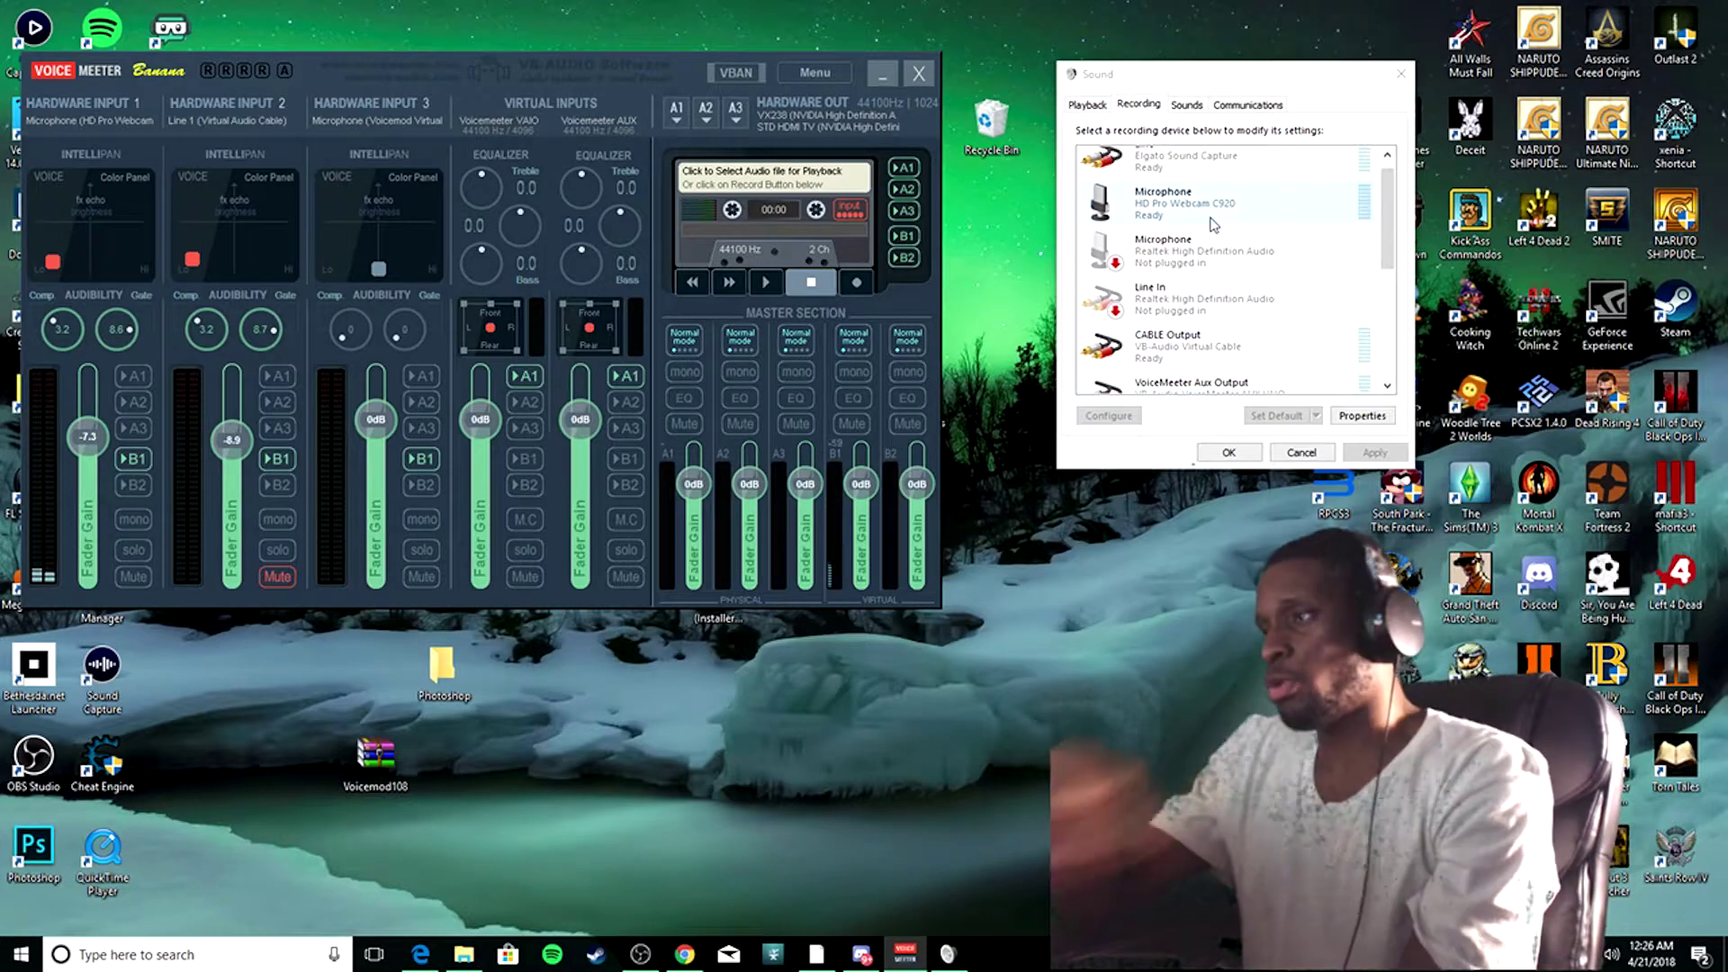
{"action": "left_click", "coordinate": [1211, 216]}
{"action": "left_click", "coordinate": [1263, 361]}
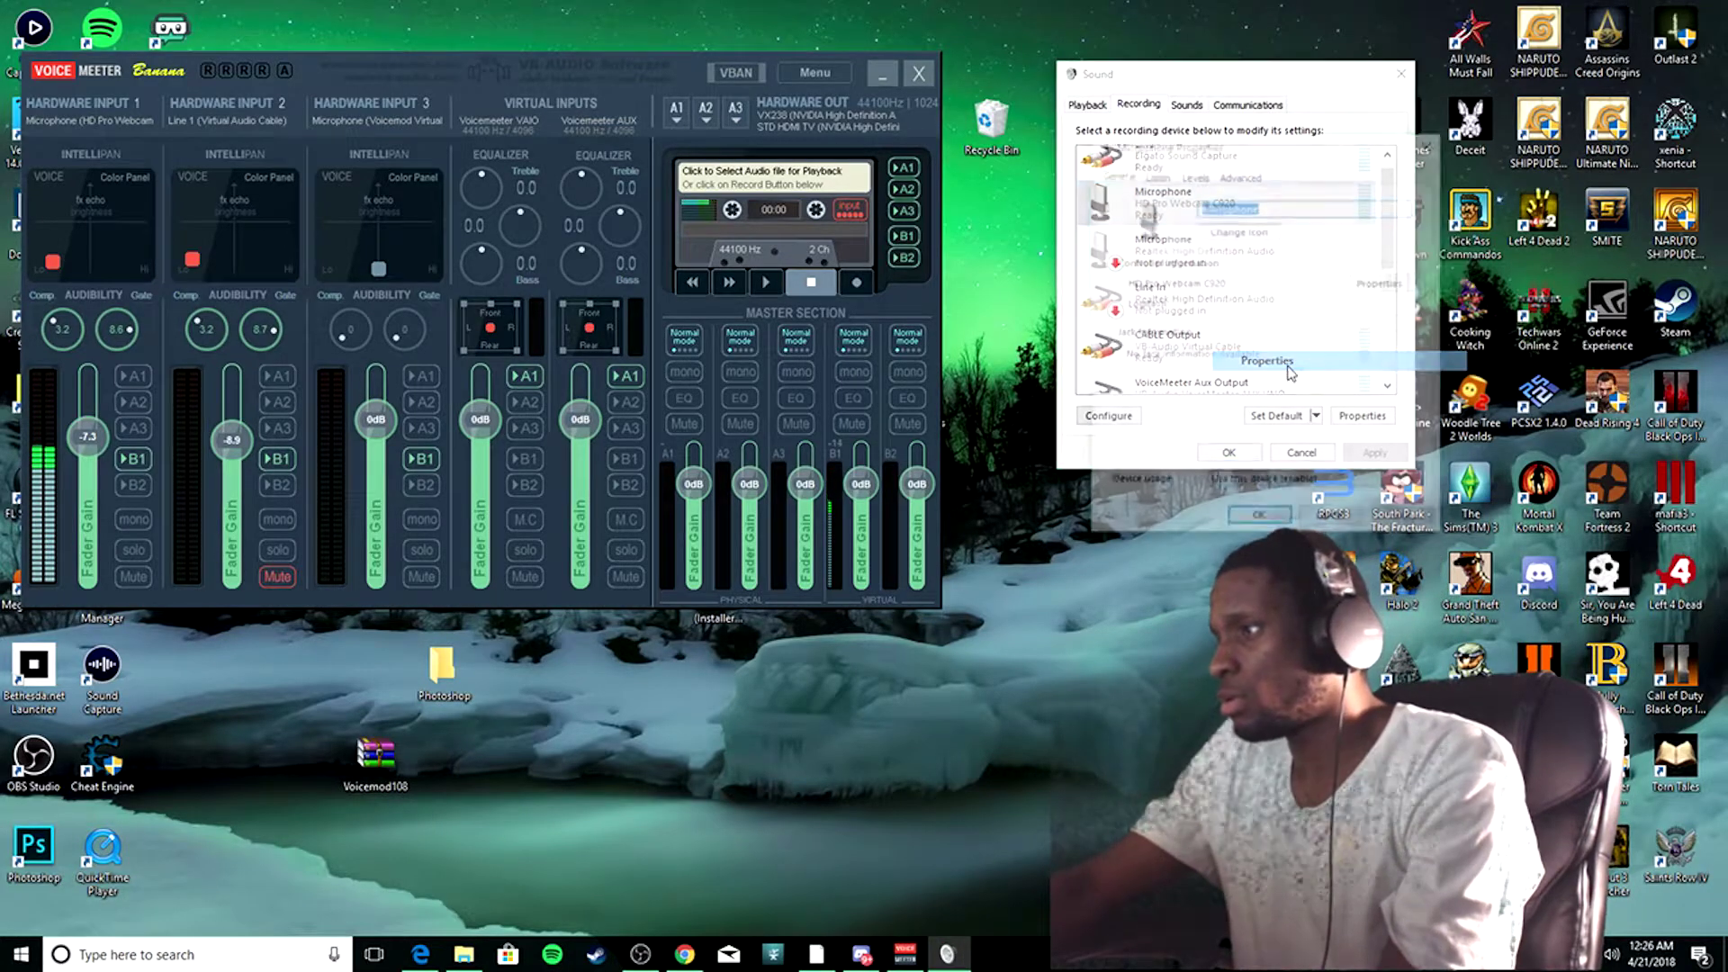
{"action": "left_click", "coordinate": [1242, 176]}
{"action": "left_click", "coordinate": [1242, 259]}
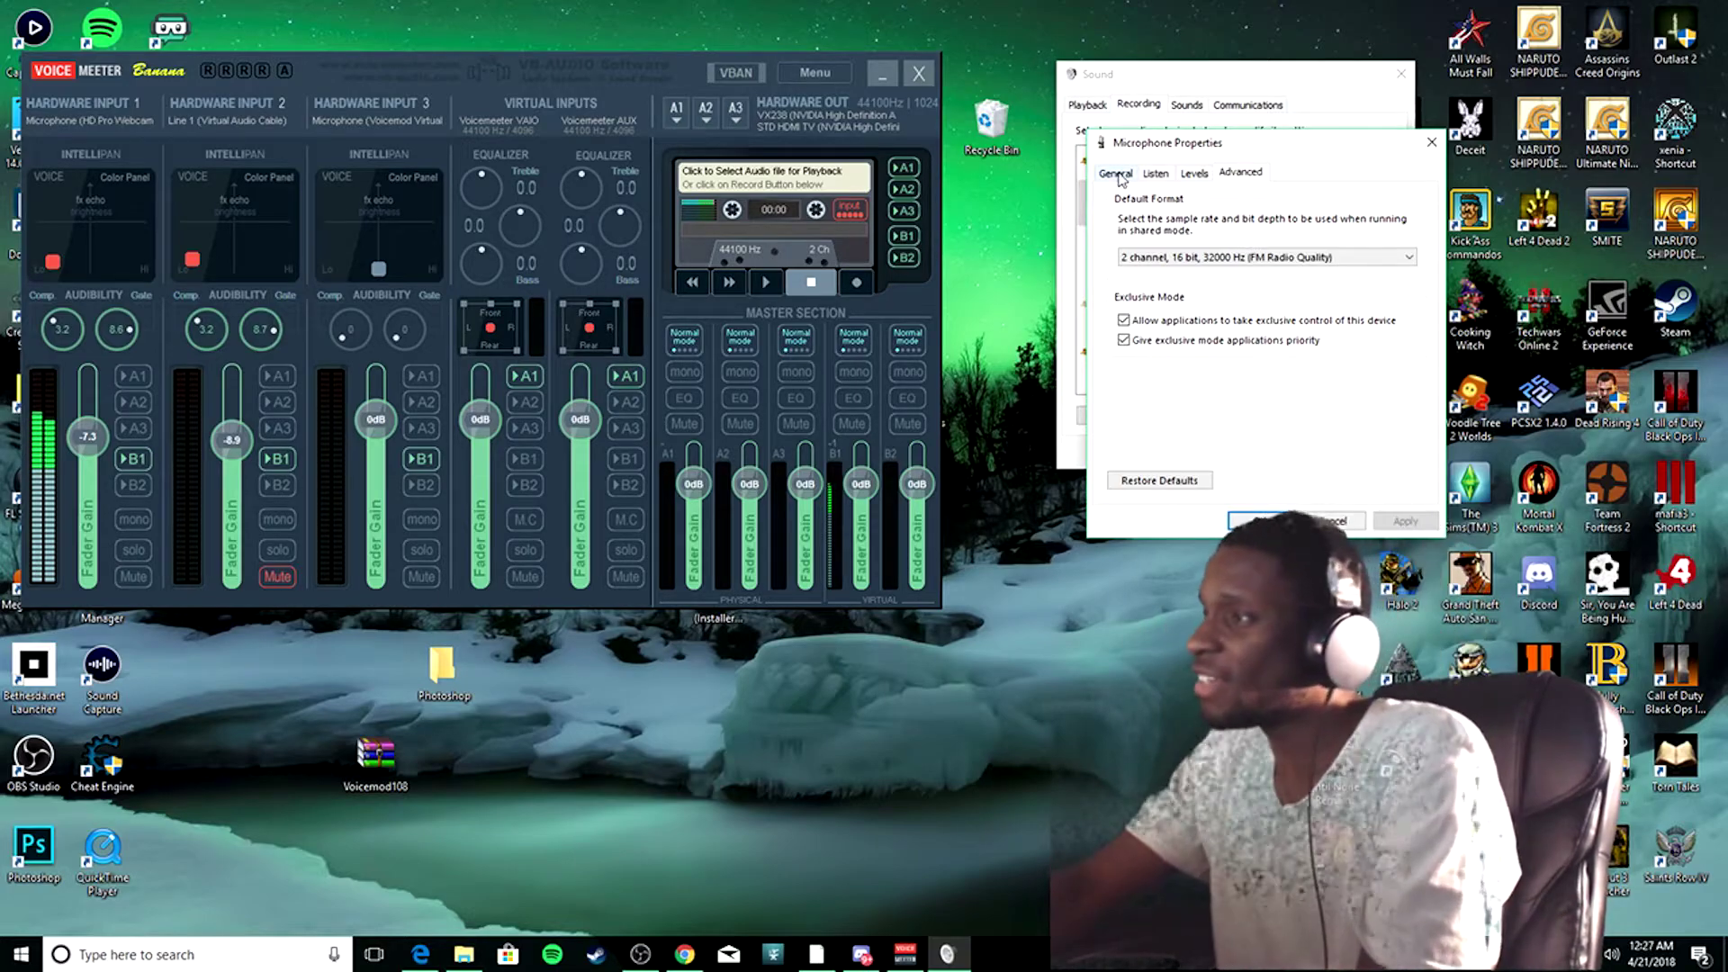
{"action": "key", "text": "ctrl+Tab"}
{"action": "left_click", "coordinate": [1431, 141]}
{"action": "left_click_drag", "start_coordinate": [1335, 74], "coordinate": [1281, 164]}
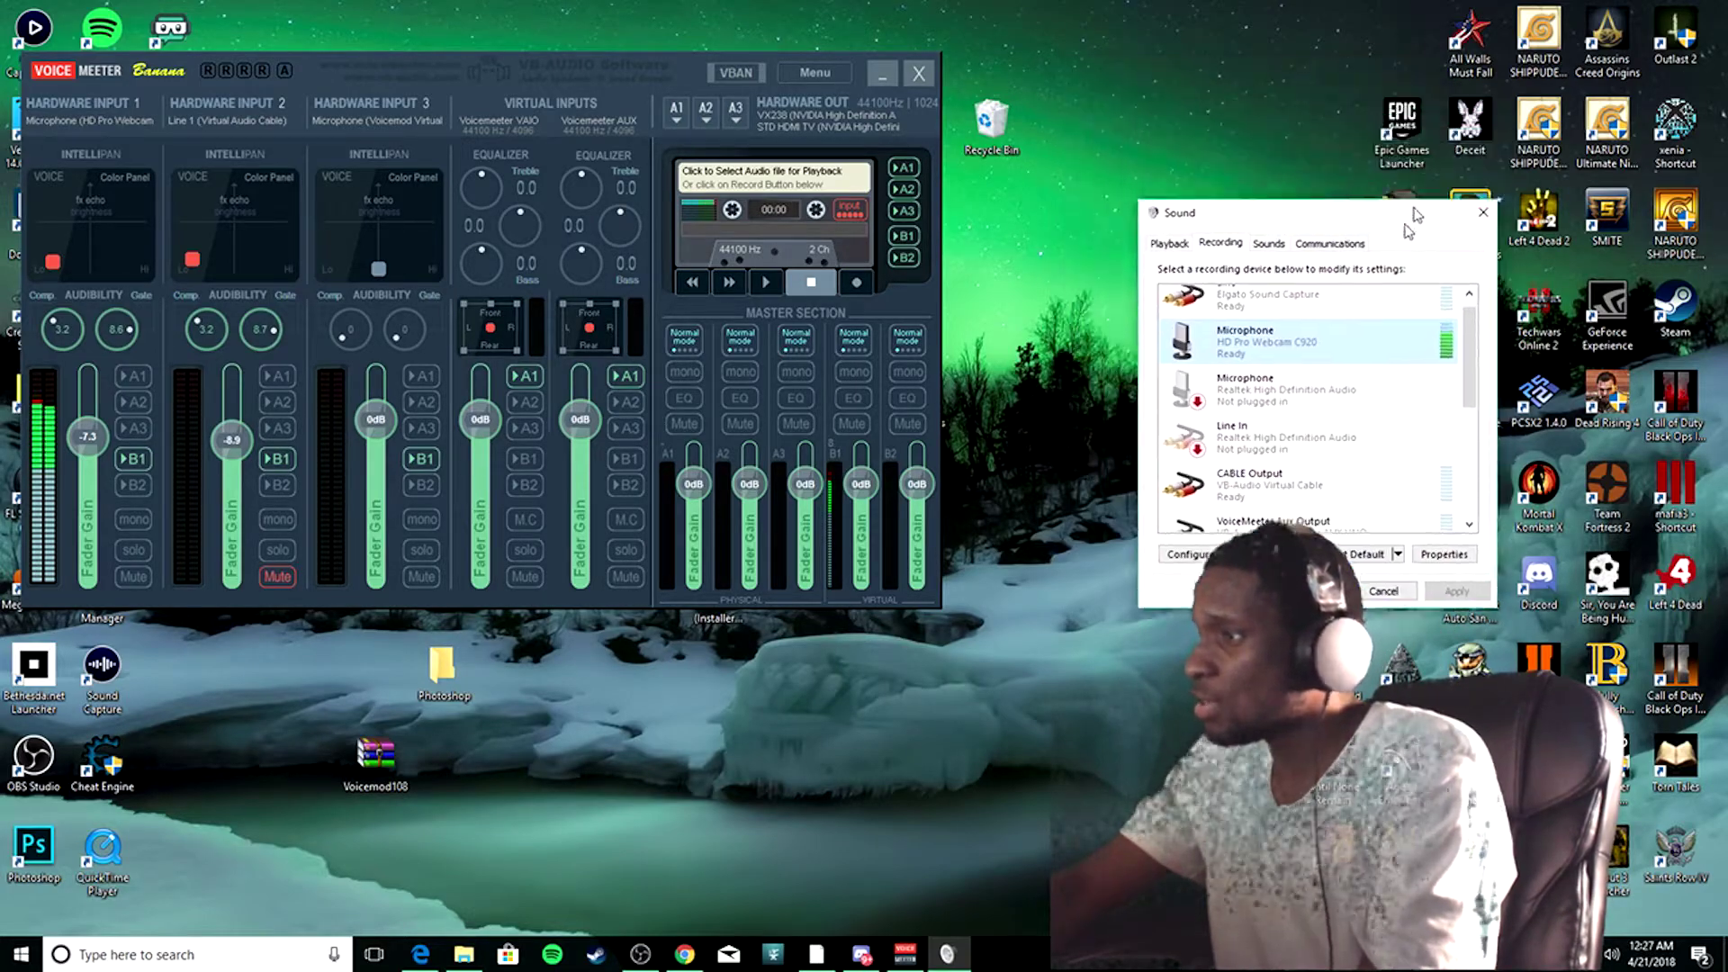
{"action": "left_click_drag", "start_coordinate": [1291, 145], "coordinate": [1297, 106]}
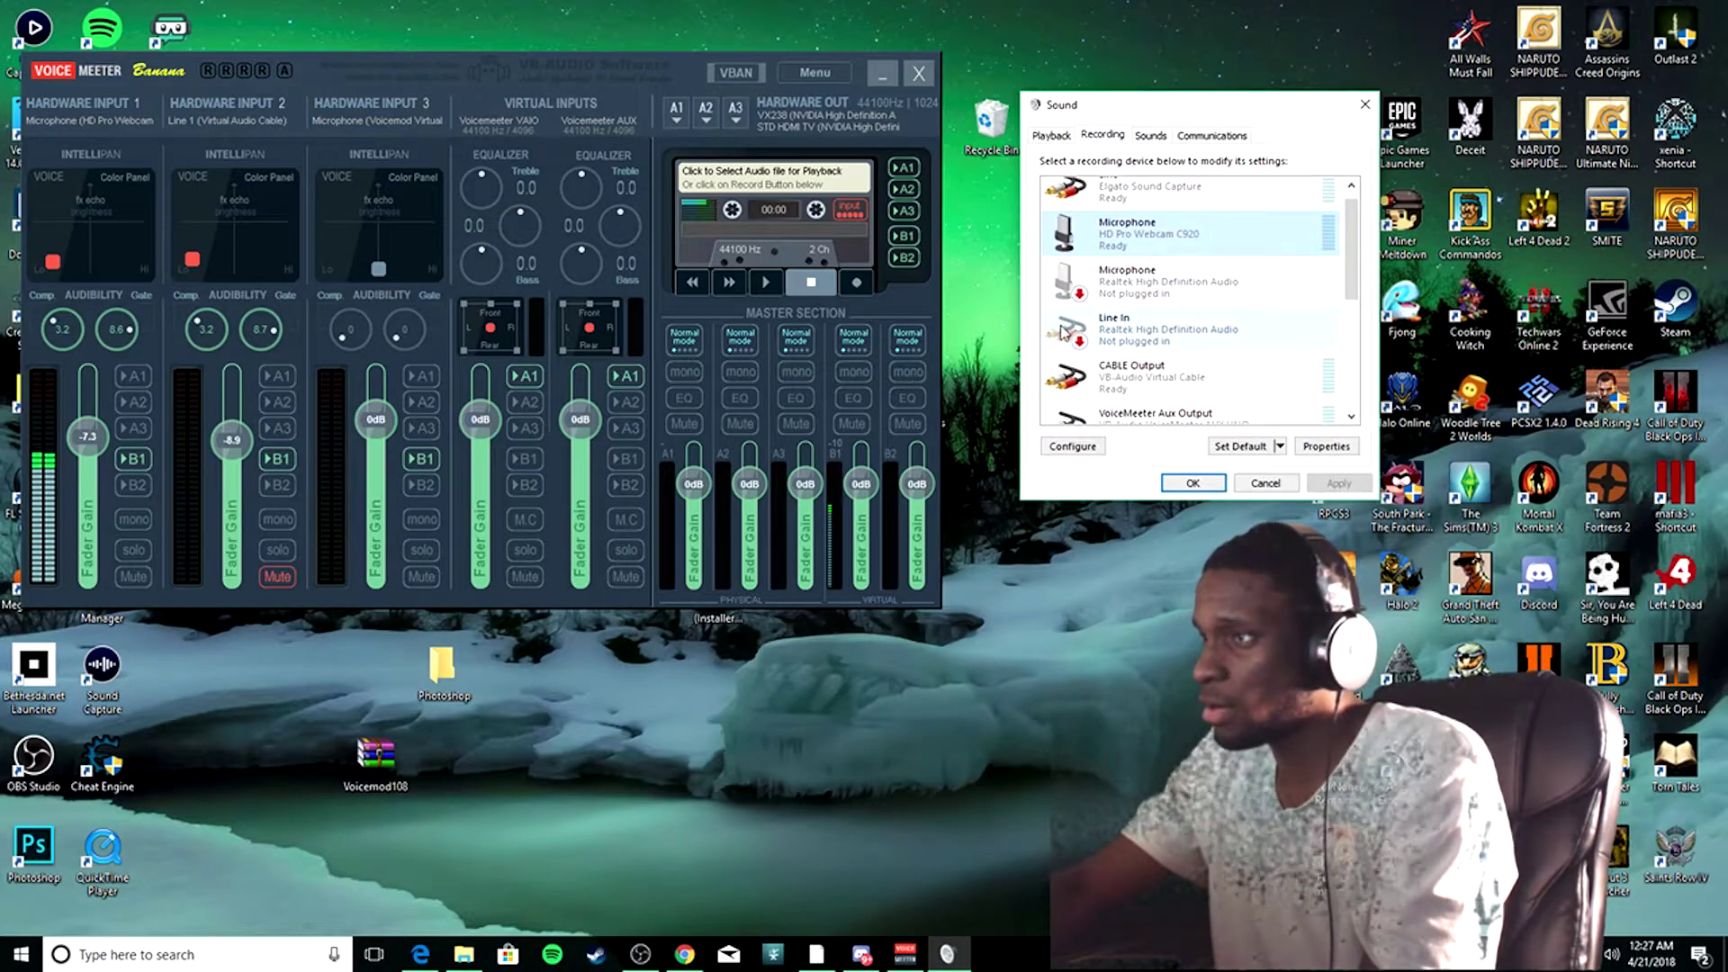
{"action": "scroll", "coordinate": [1158, 352], "scroll_direction": "down", "scroll_amount": 2}
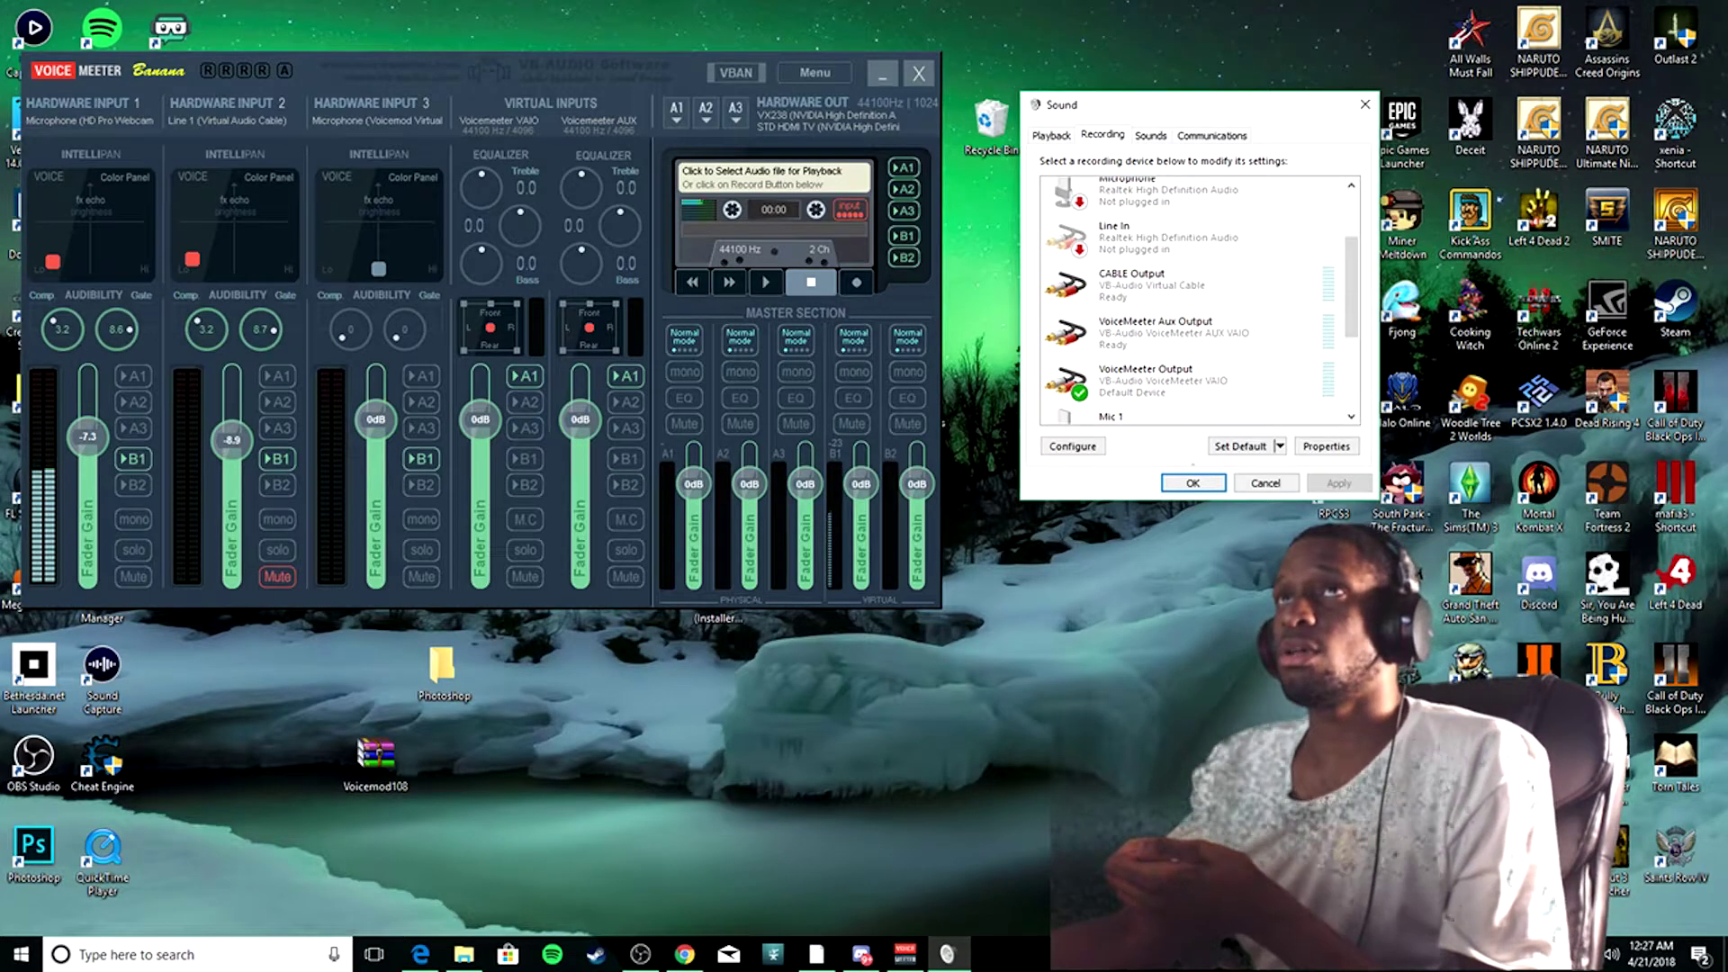
Step: Arrange OBS and Discord's Voice & Video settings below Voicemeeter, minimize the mixer, and reposition the Voicemod shortcut
{"action": "left_click", "coordinate": [640, 955]}
{"action": "left_click_drag", "start_coordinate": [229, 245], "coordinate": [236, 600]}
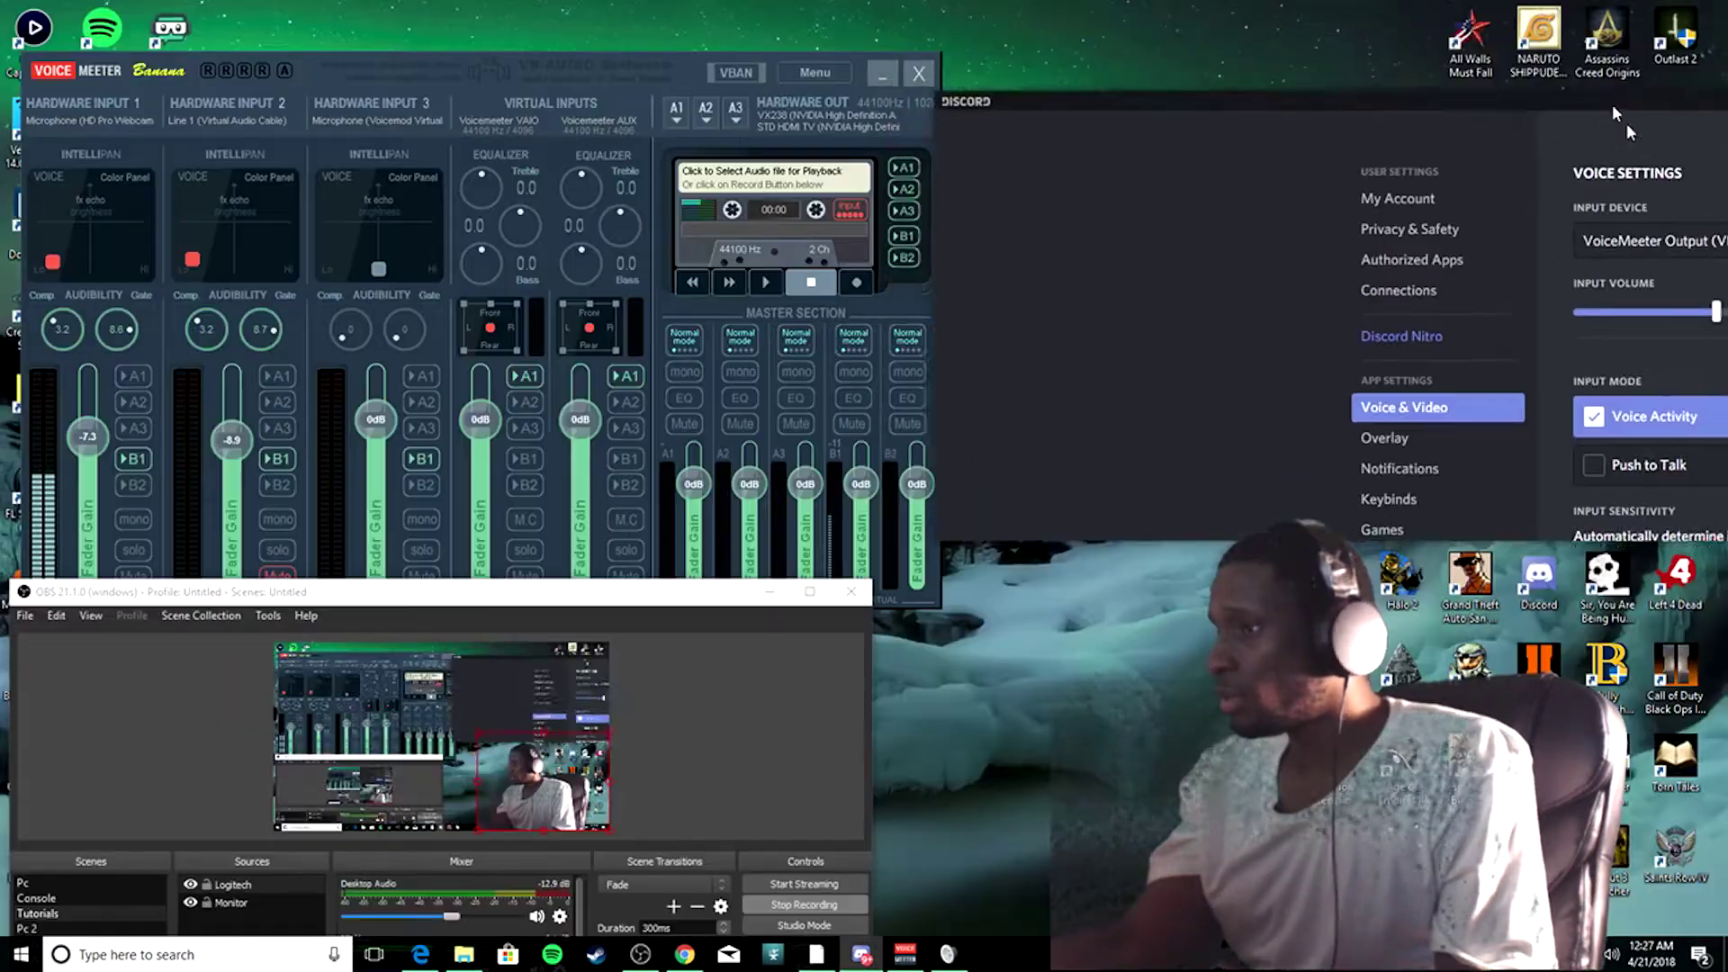
{"action": "left_click_drag", "start_coordinate": [1628, 595], "coordinate": [1631, 561]}
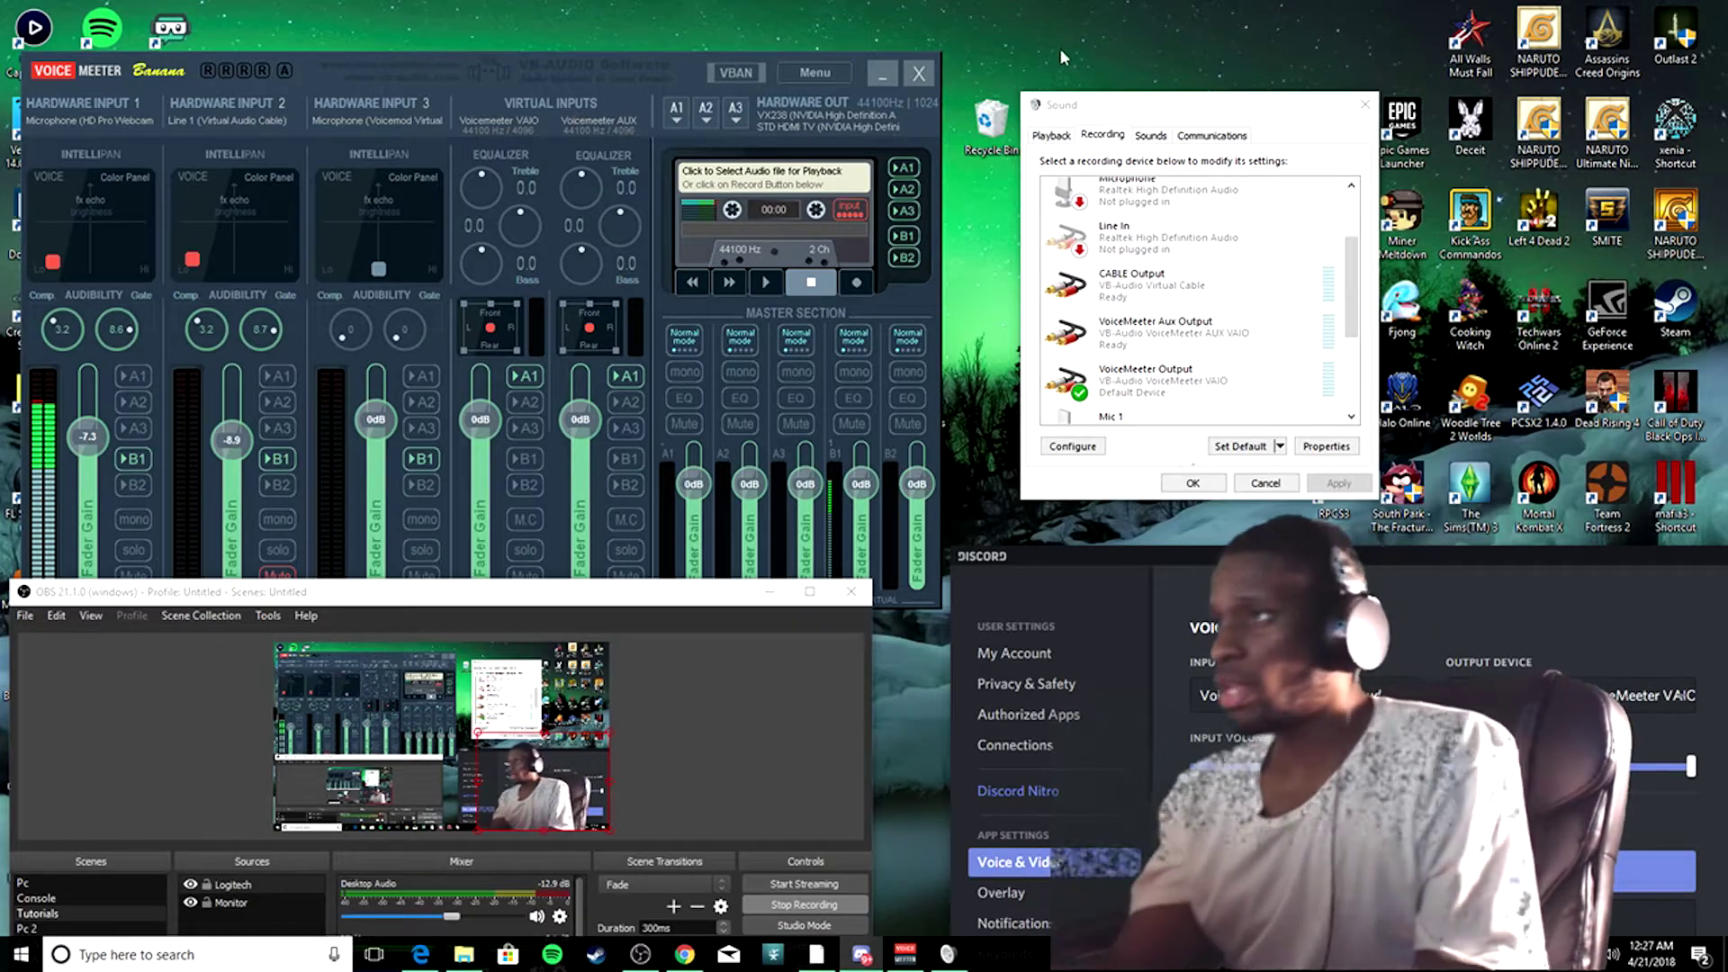
{"action": "left_click", "coordinate": [882, 78]}
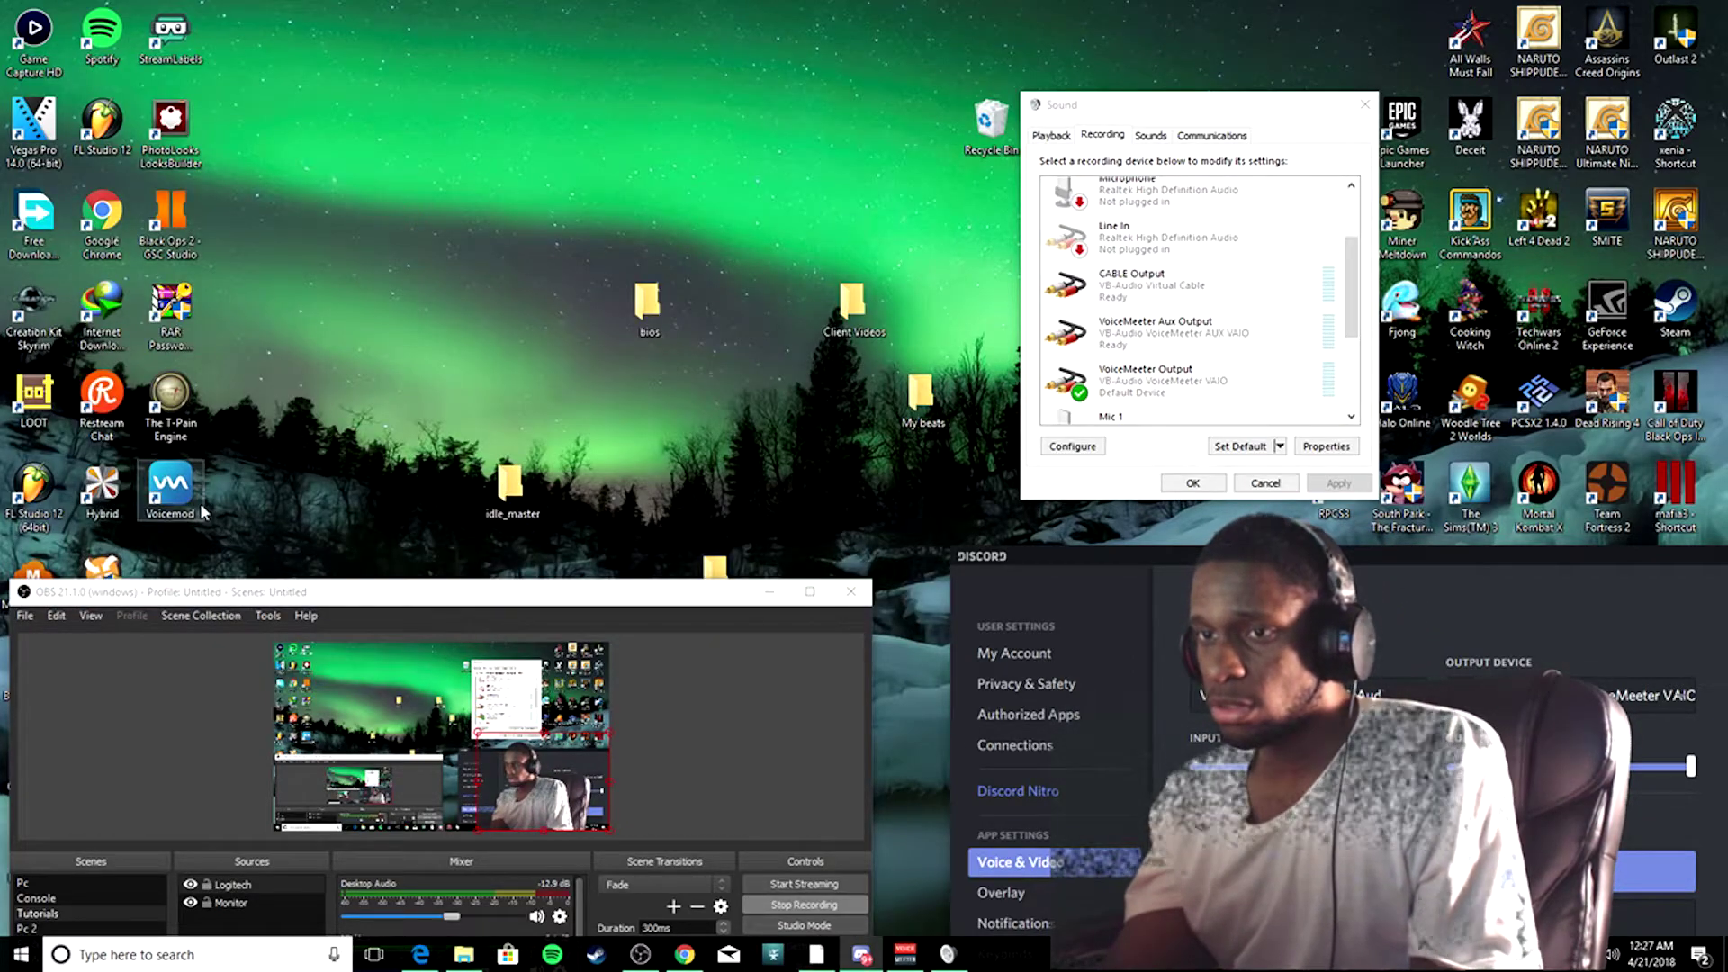
{"action": "left_click_drag", "start_coordinate": [196, 502], "coordinate": [1016, 500]}
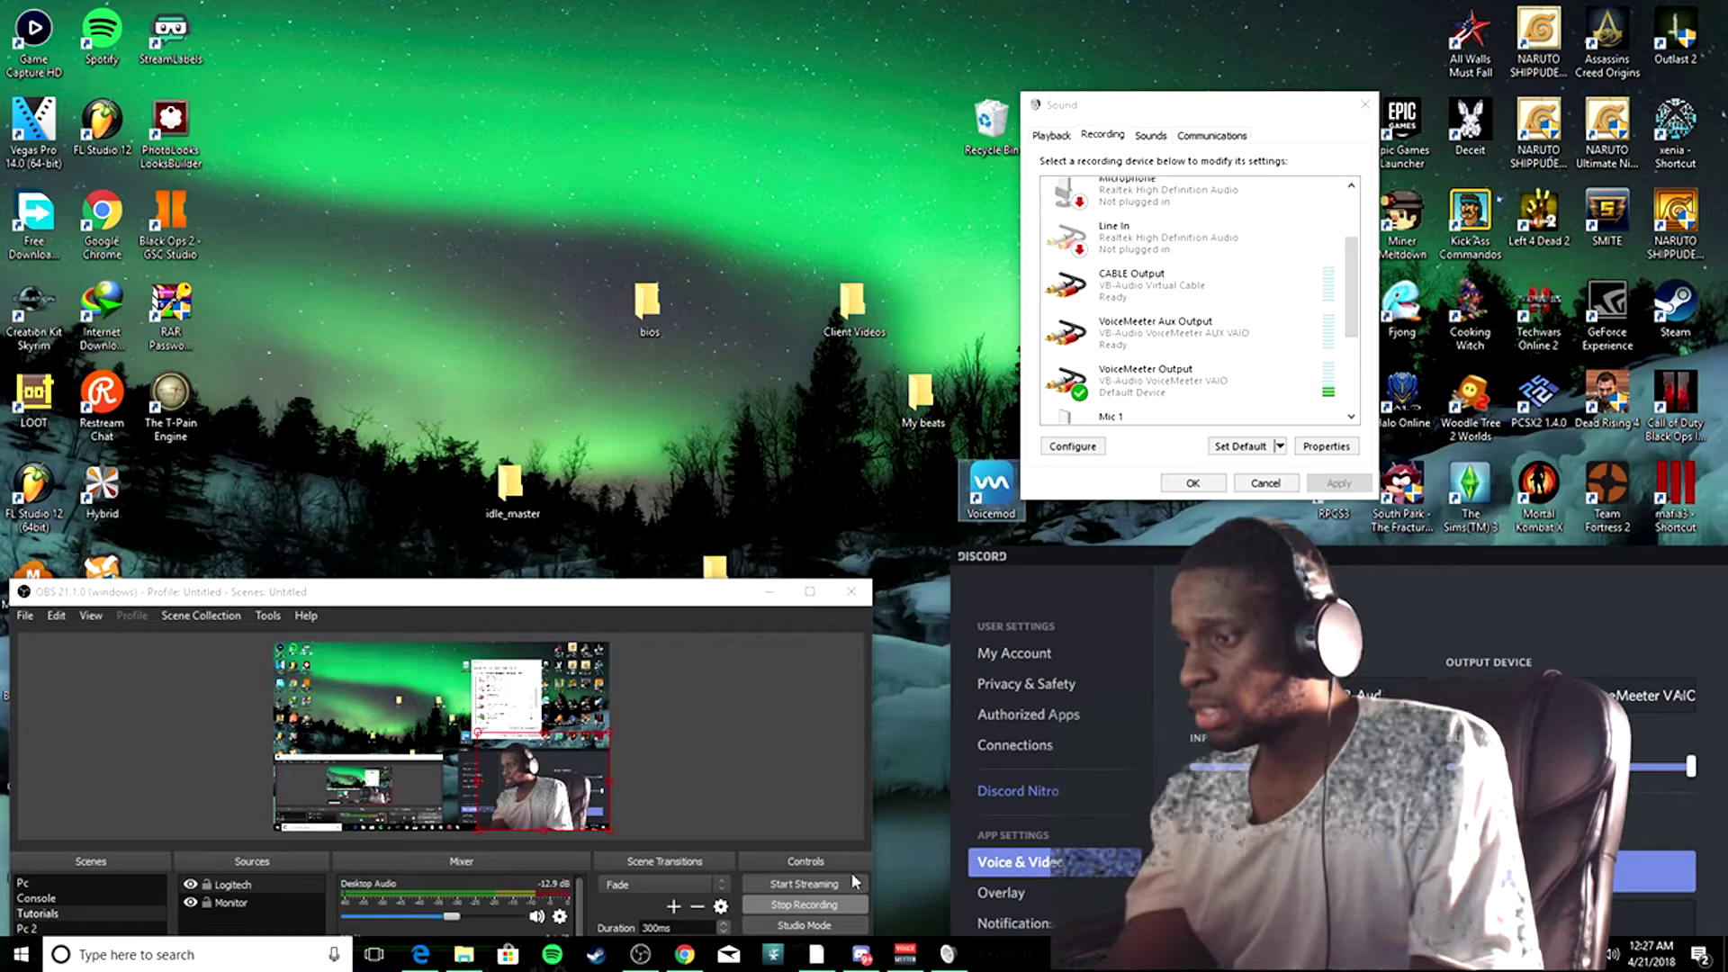